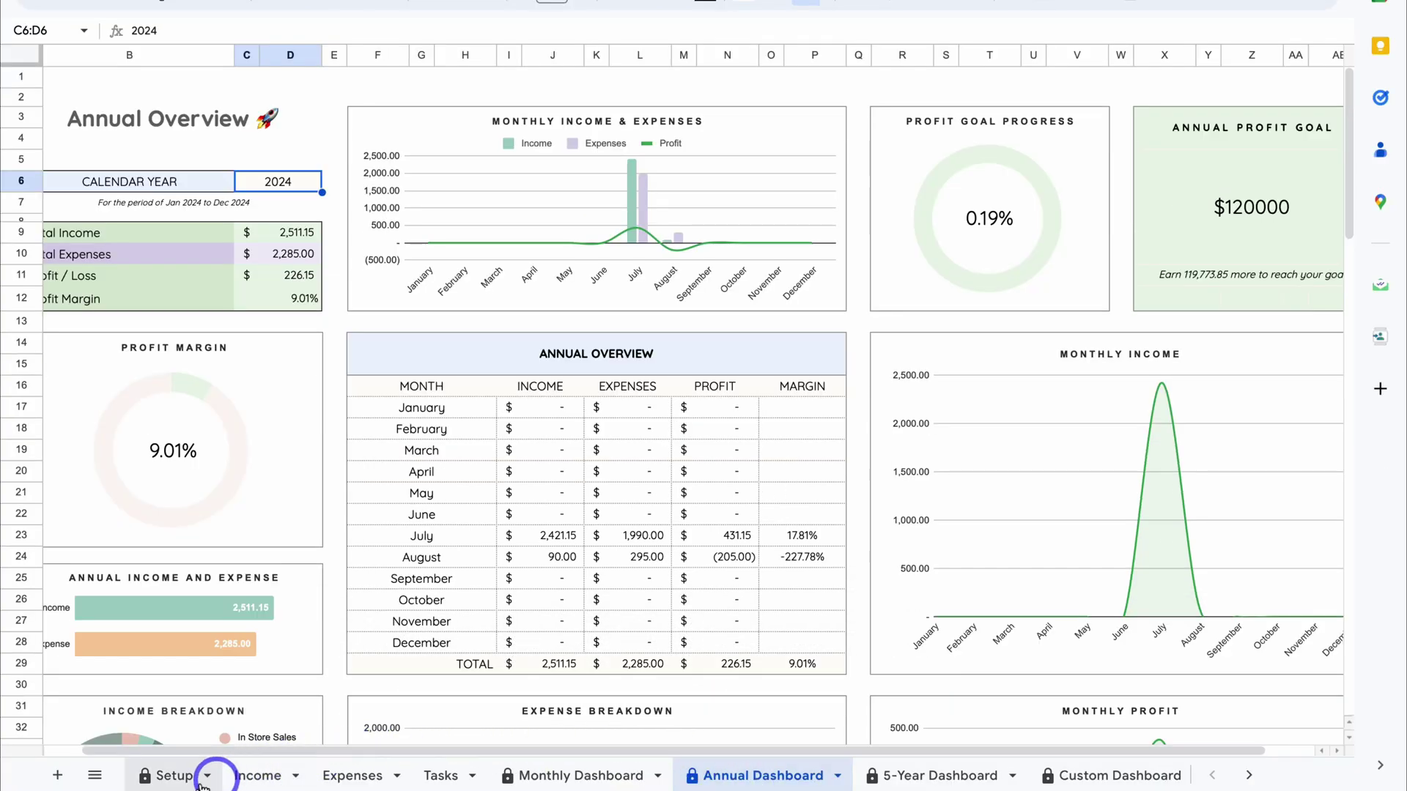
- View the Setup sheet's 2024 profit goals of 10,000.00 per month, then move to the Income sheet
click(173, 778)
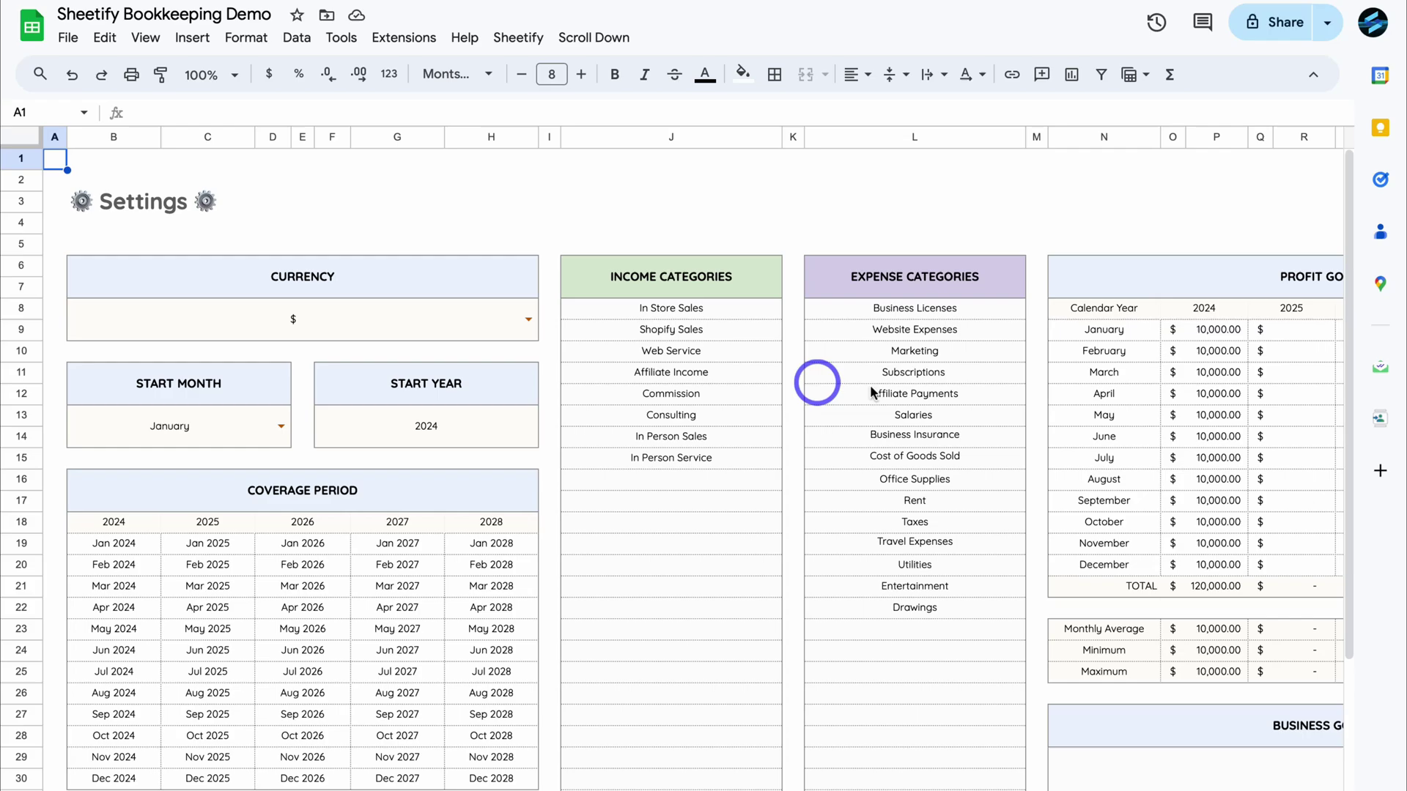
scroll(914, 390, right, 5)
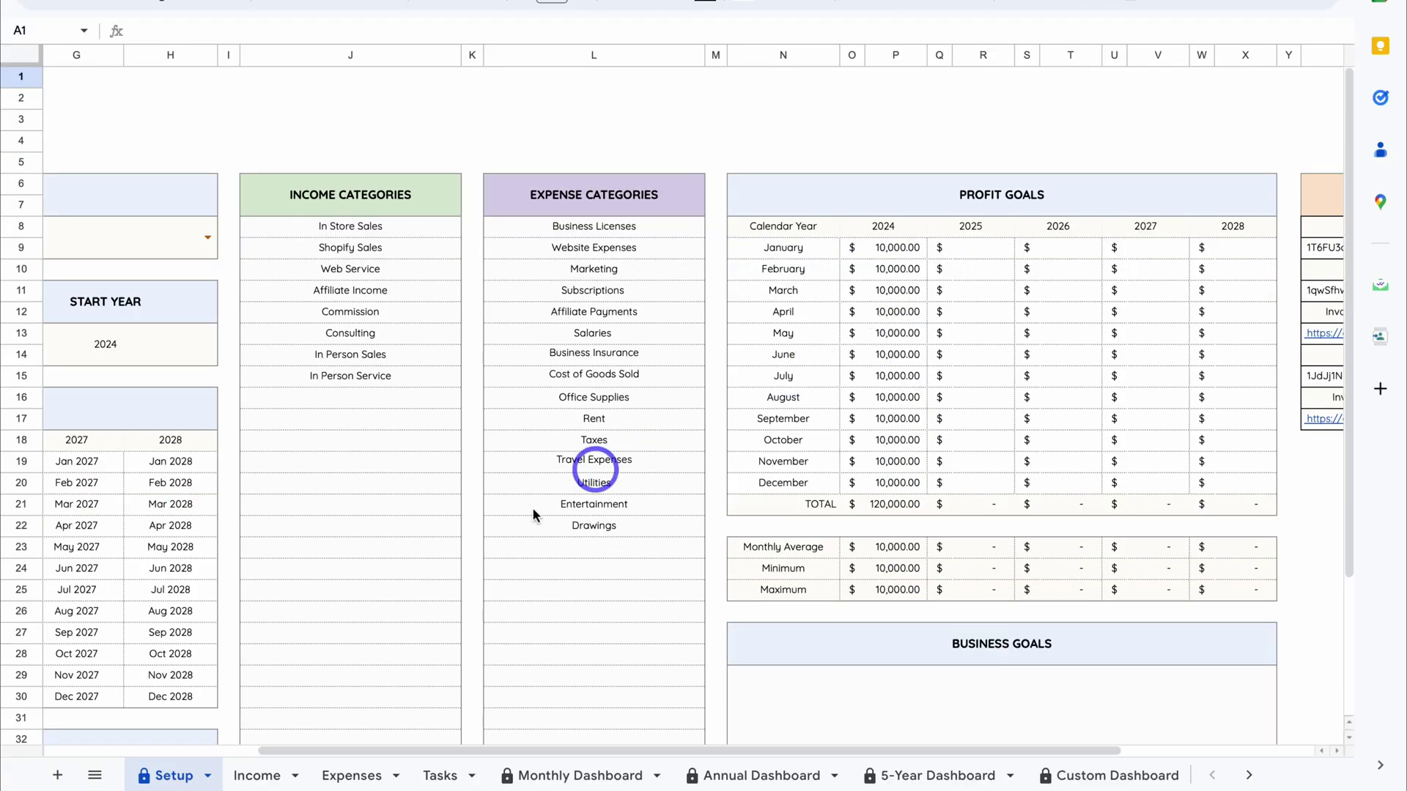
click(255, 779)
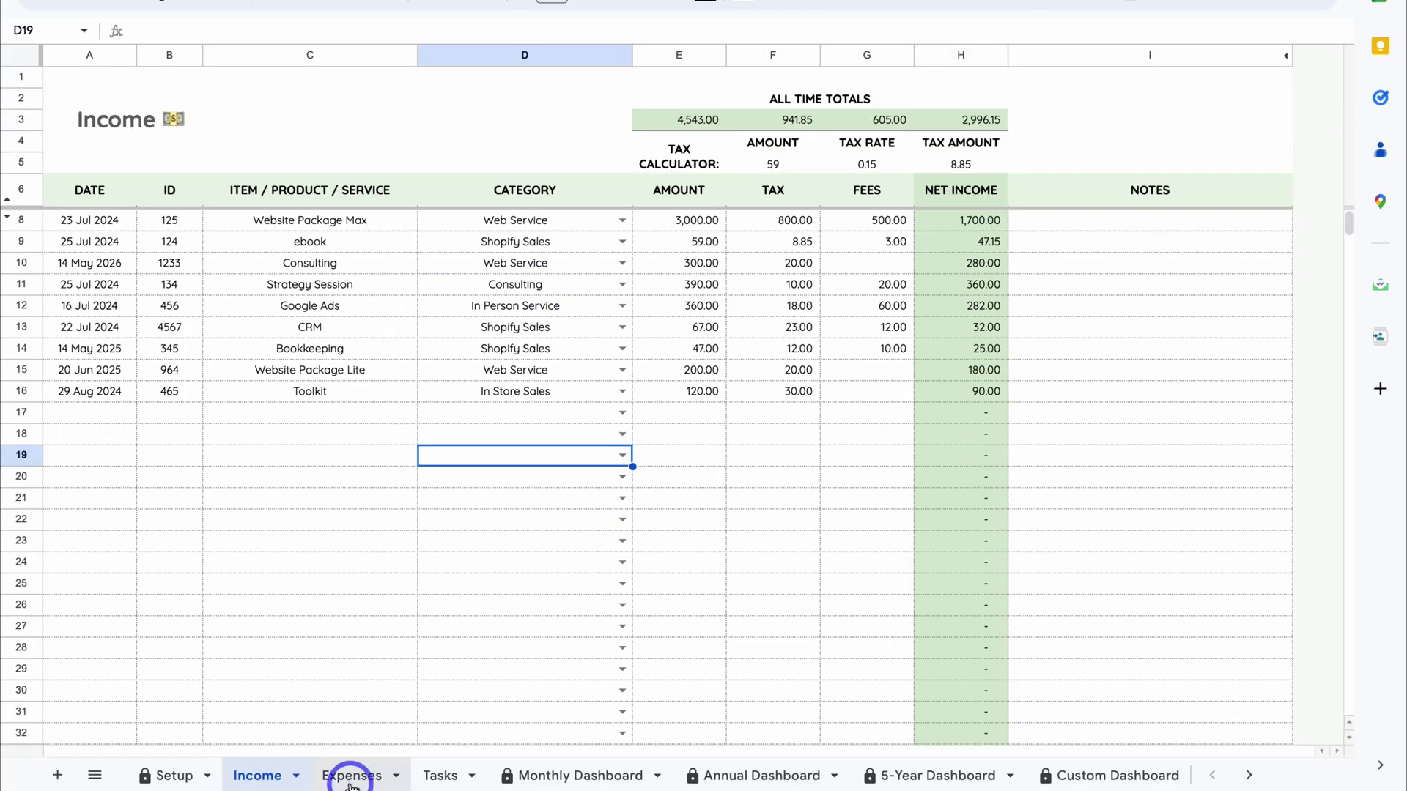
- Review the Expenses sheet's five Jul–Aug 2024 entries, then go to the Monthly Dashboard
click(352, 777)
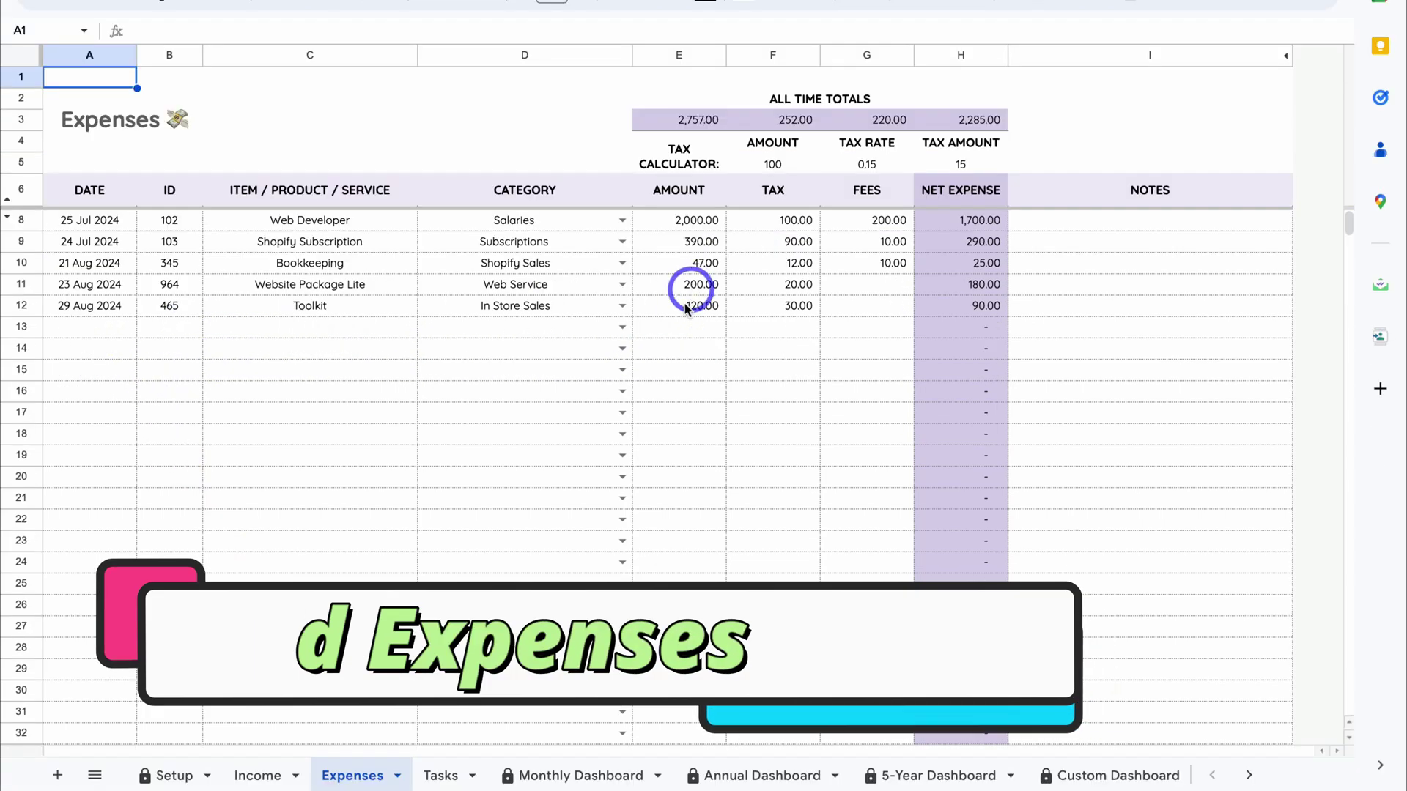
click(563, 779)
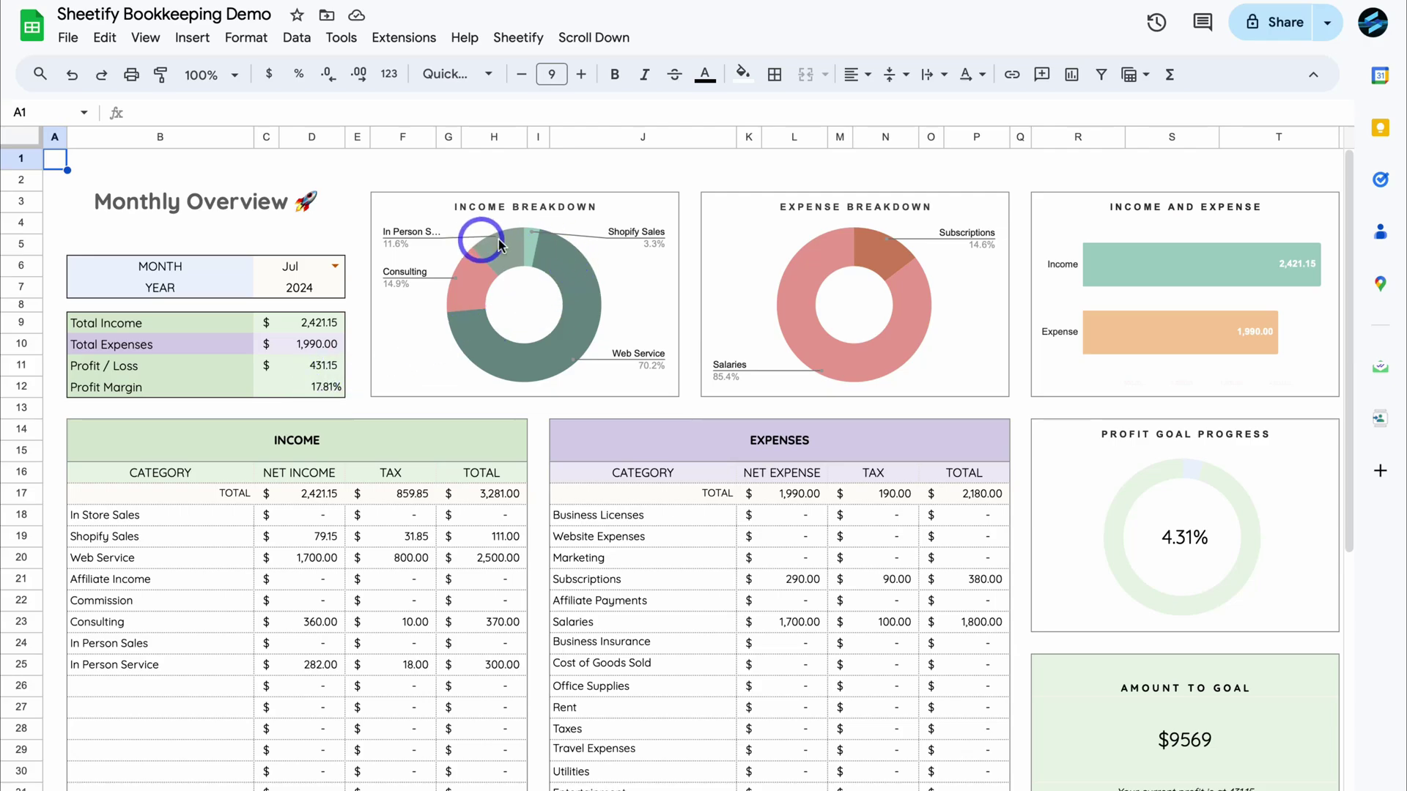
- Read the Jul 2024 income slices (Web Service 1,700.00, 70.2%) and the expense breakdown shares
click(563, 268)
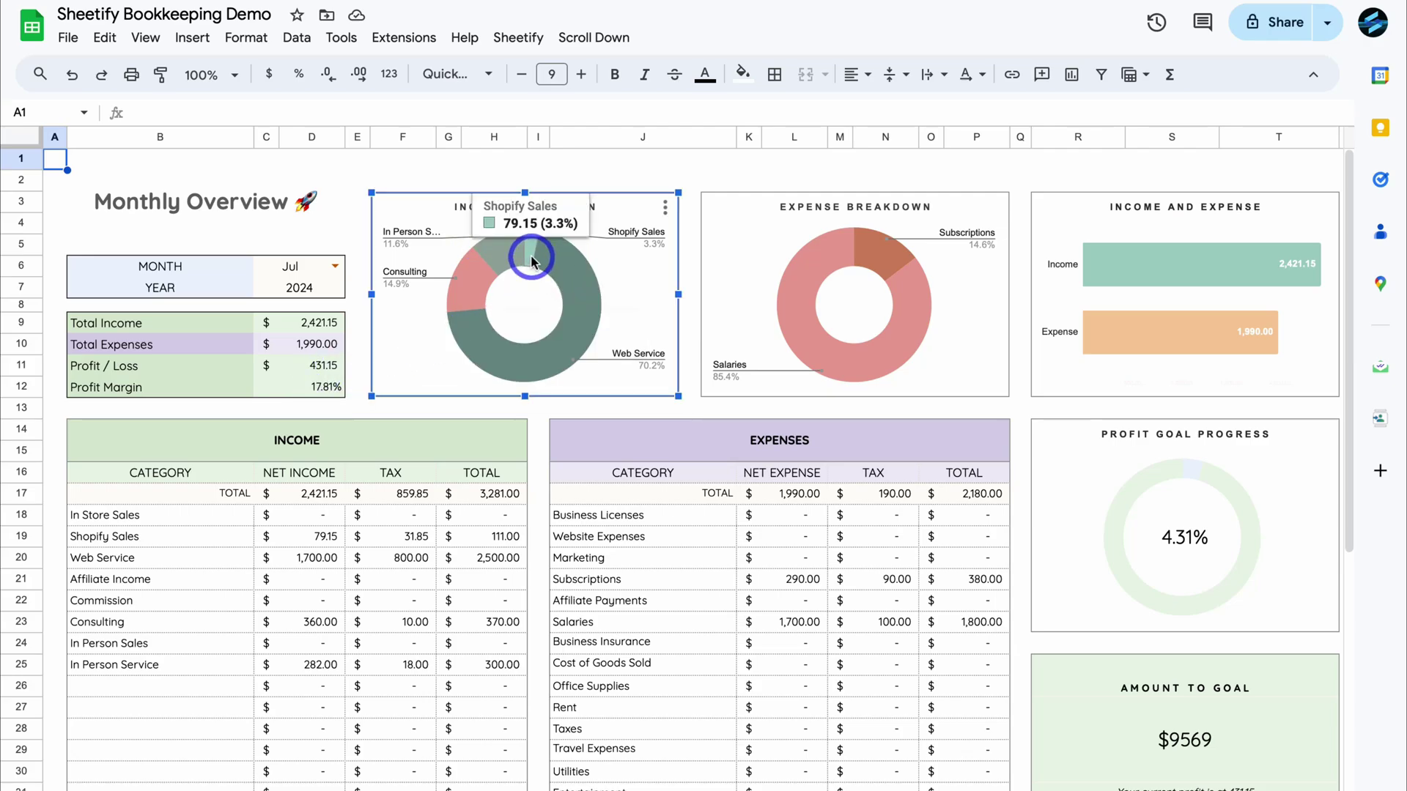
mouse_move(506, 265)
mouse_move(480, 298)
mouse_move(487, 345)
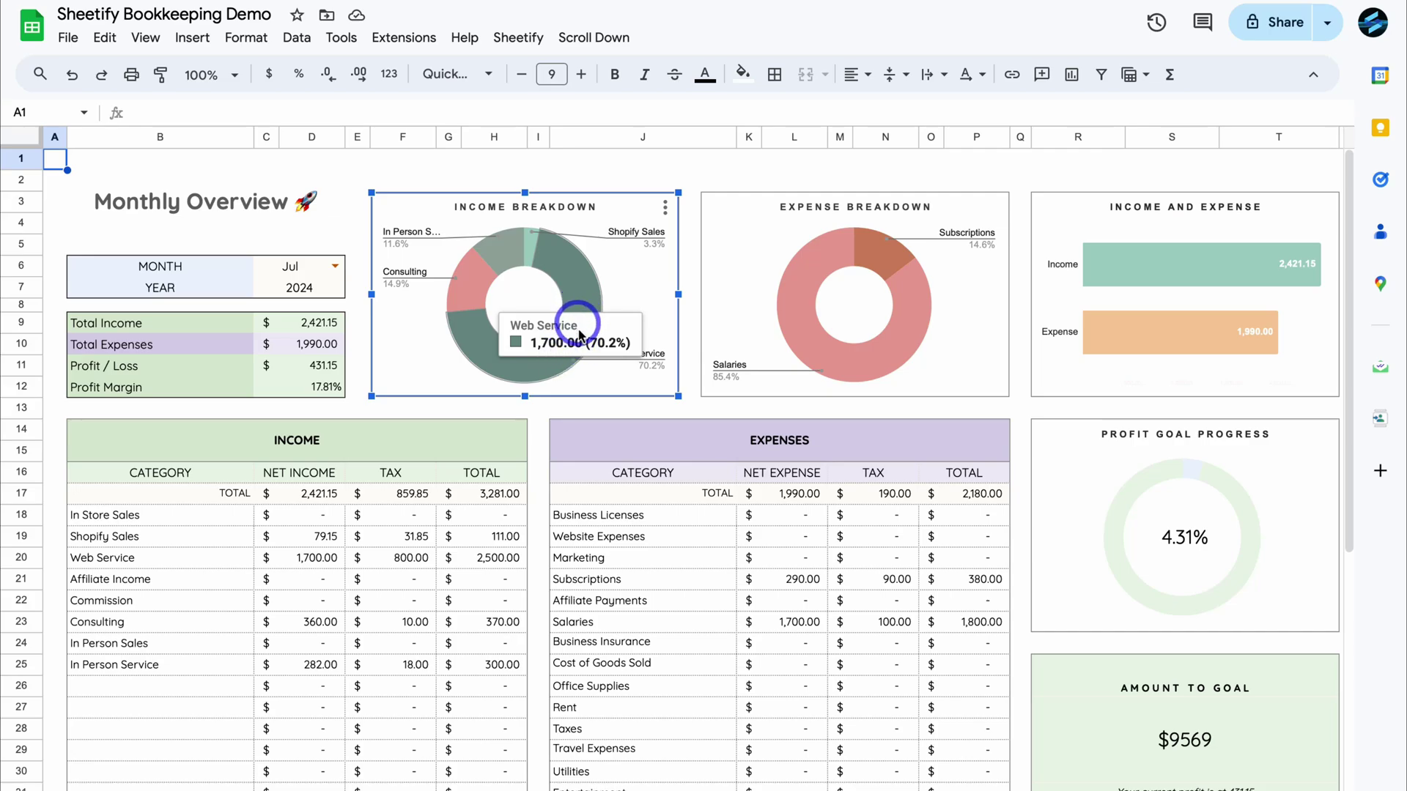
mouse_move(587, 348)
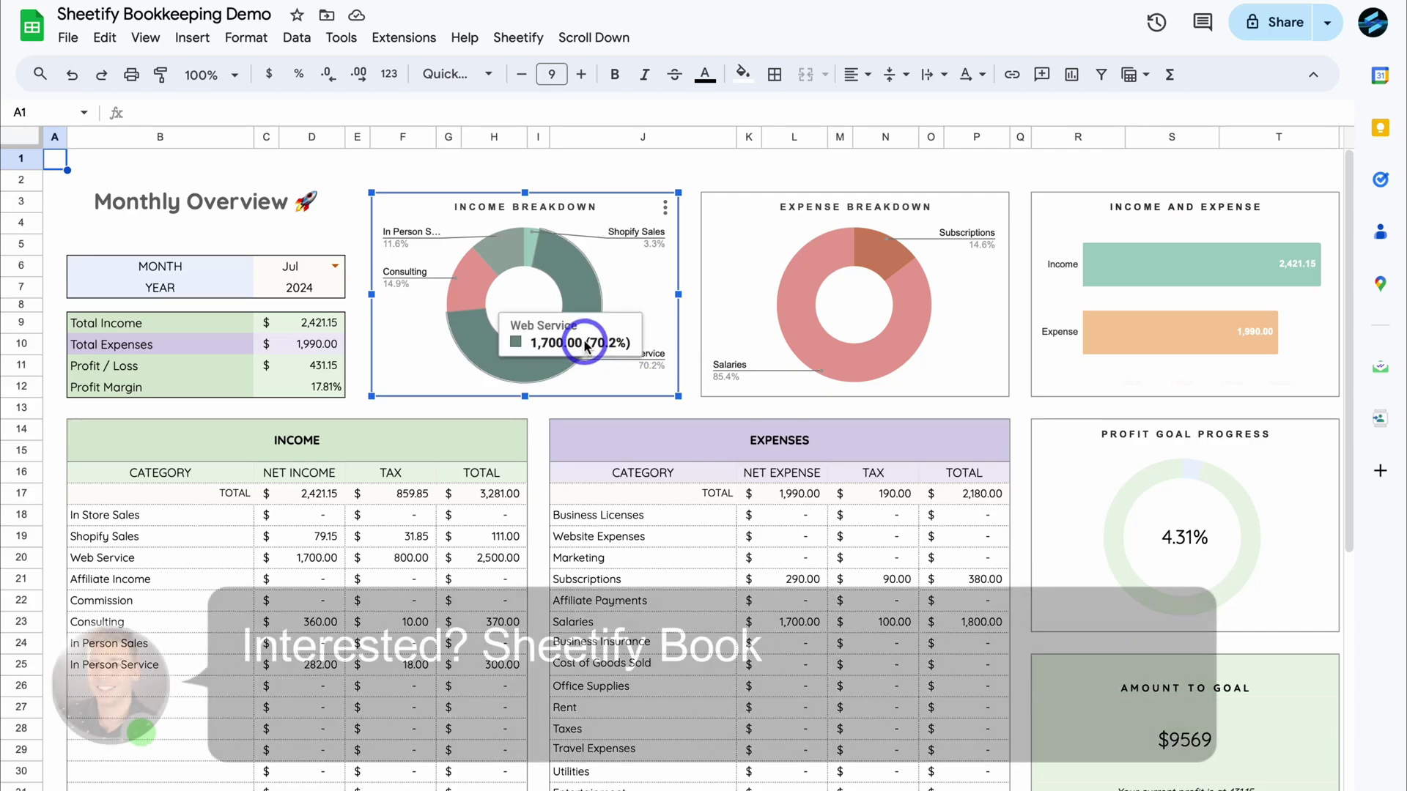
click(803, 297)
mouse_move(876, 266)
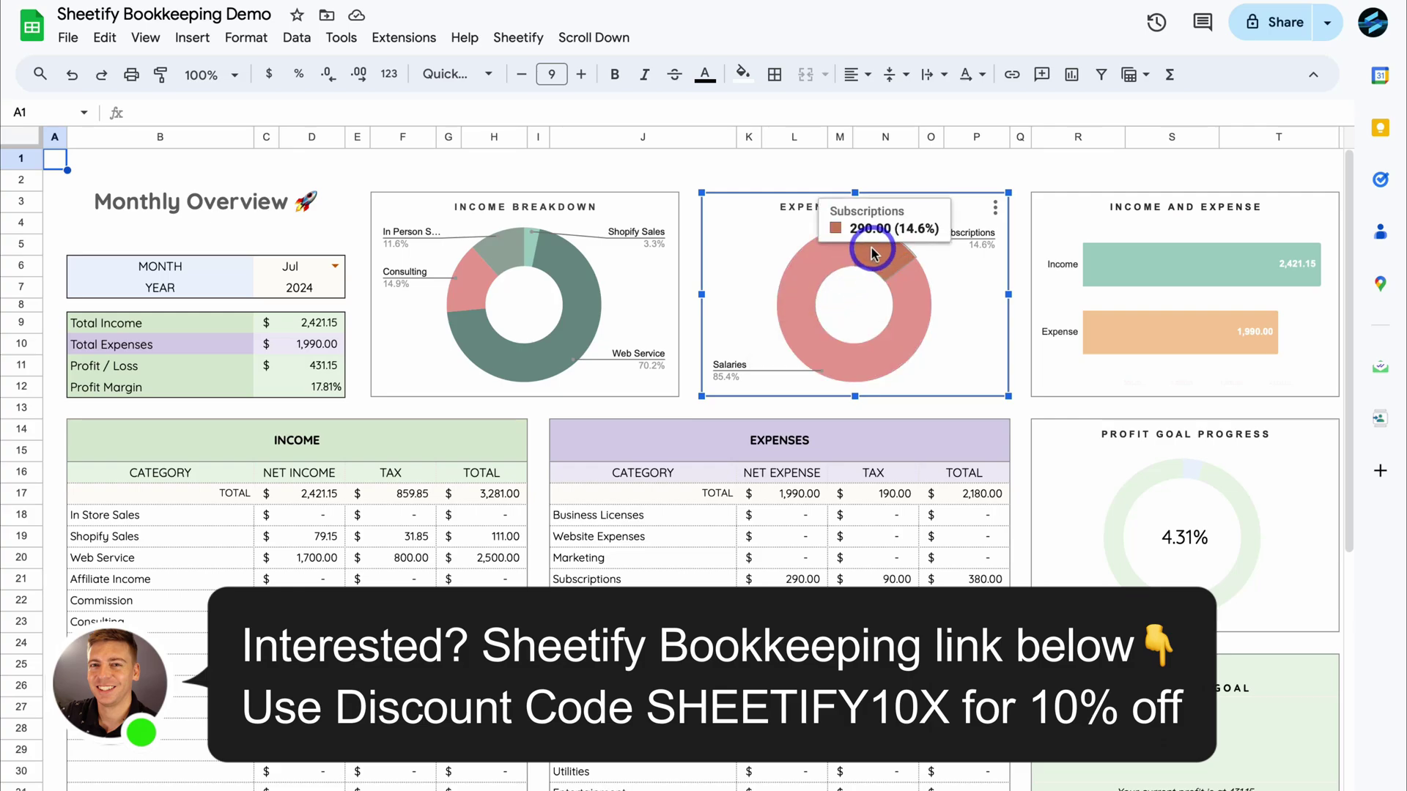
mouse_move(801, 290)
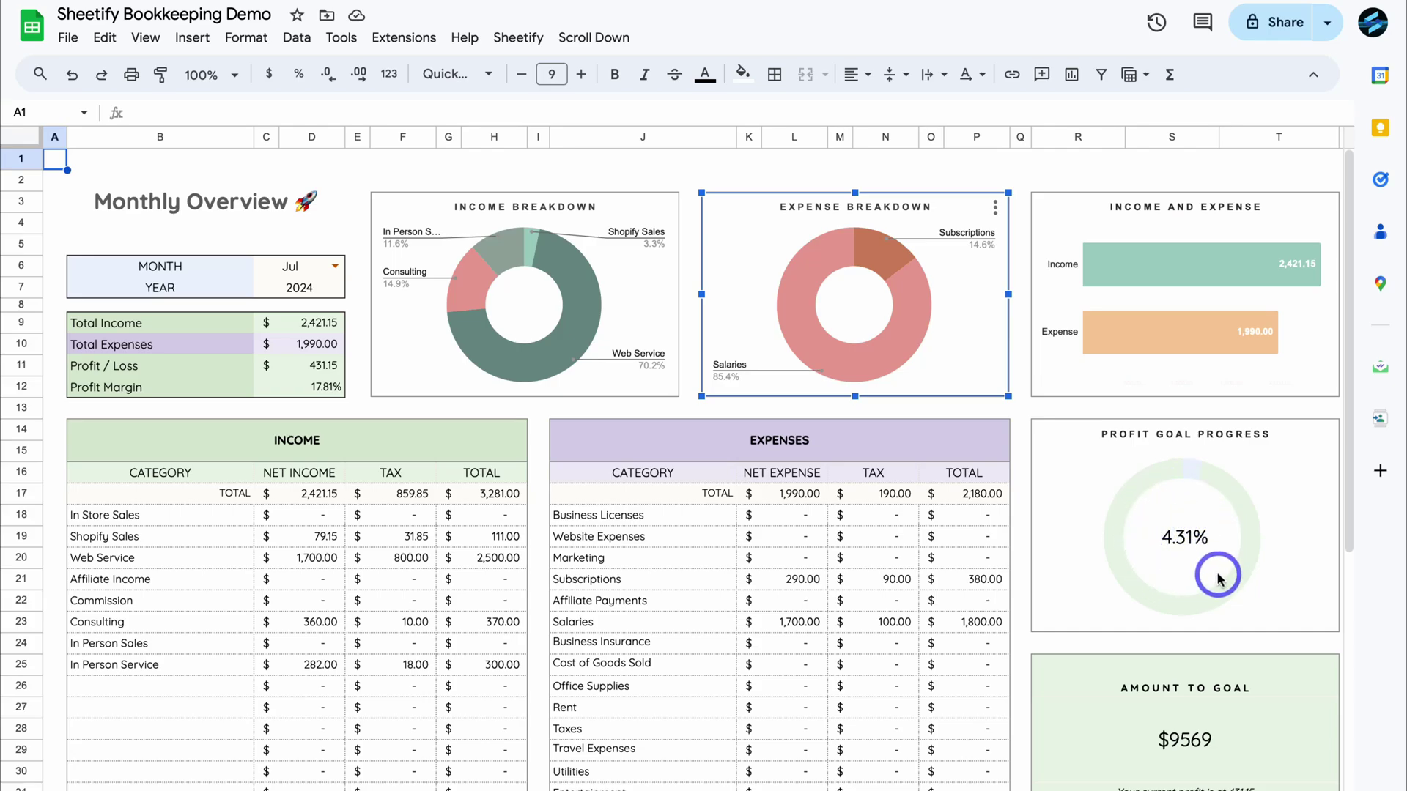
scroll(1219, 579, down, 3)
scroll(1219, 579, down, 1)
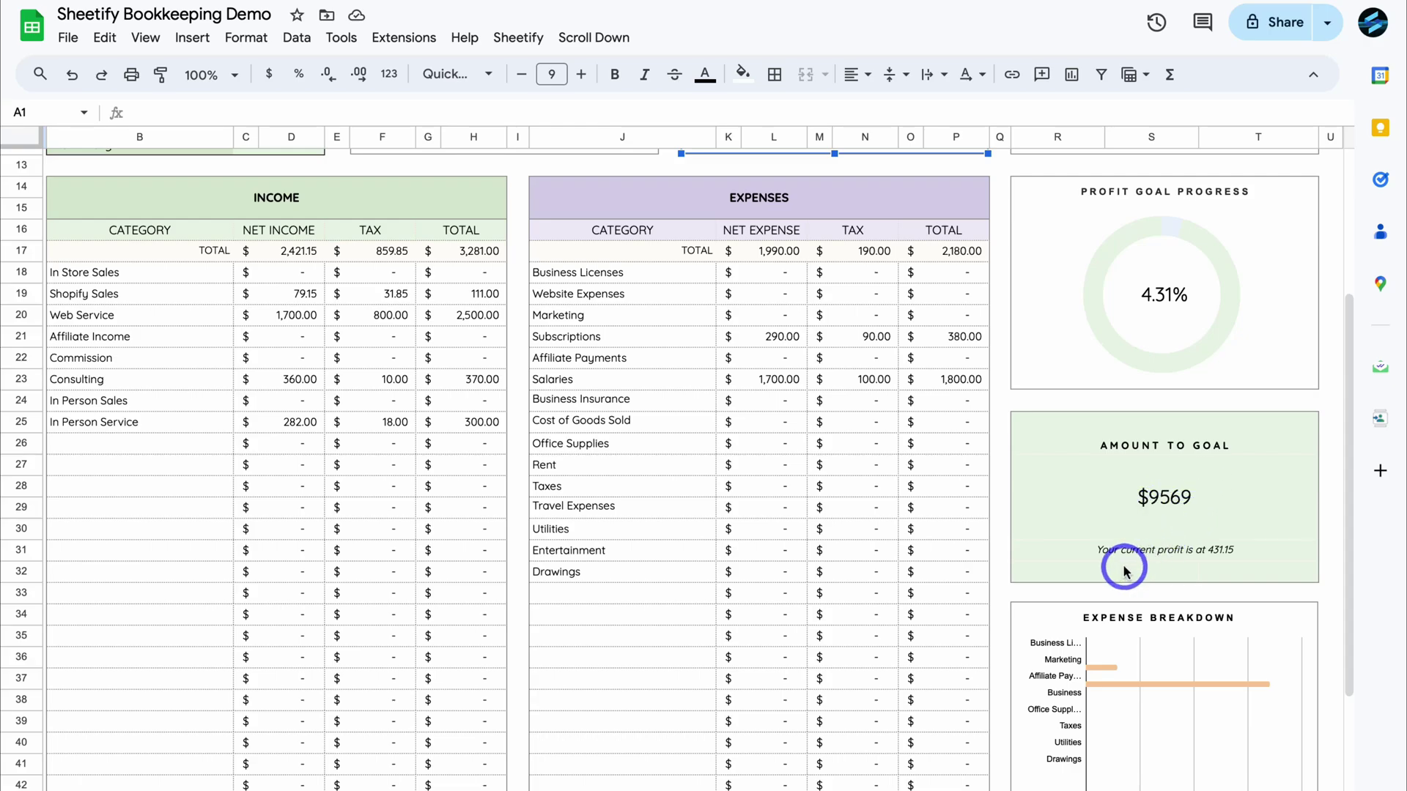
scroll(1219, 568, down, 3)
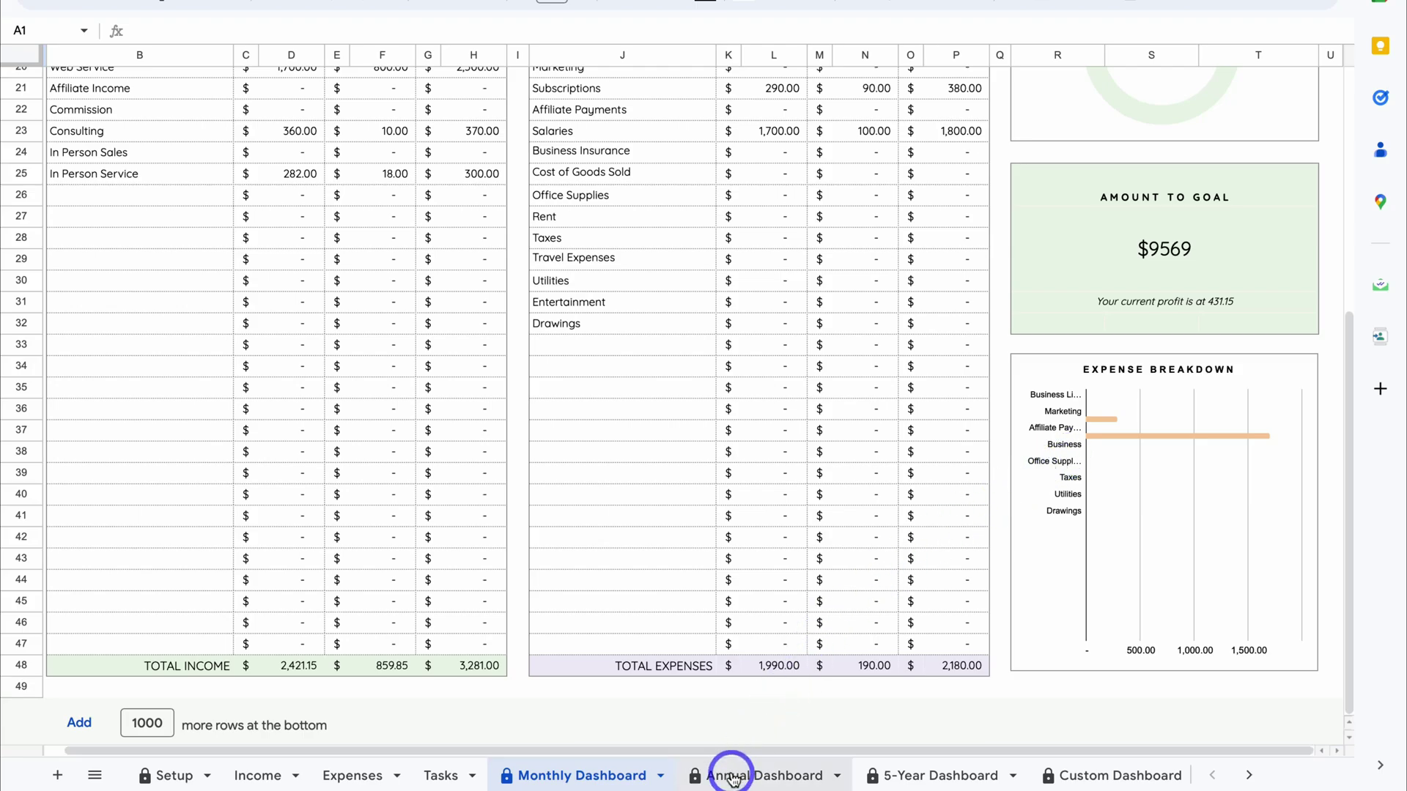
- Open the 2024 Annual Dashboard and check Web Service's share in its Income Breakdown chart
click(736, 774)
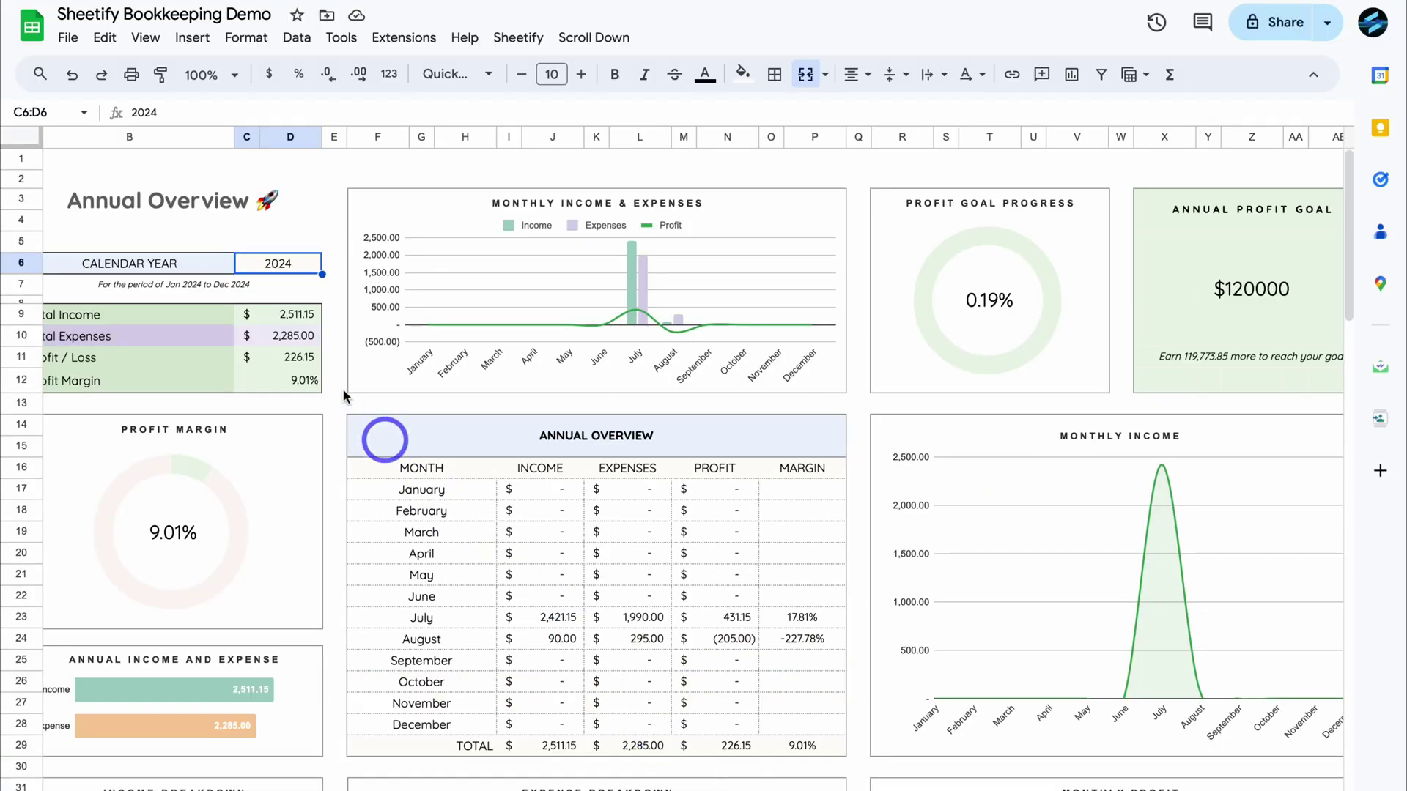
scroll(342, 337, left, 1)
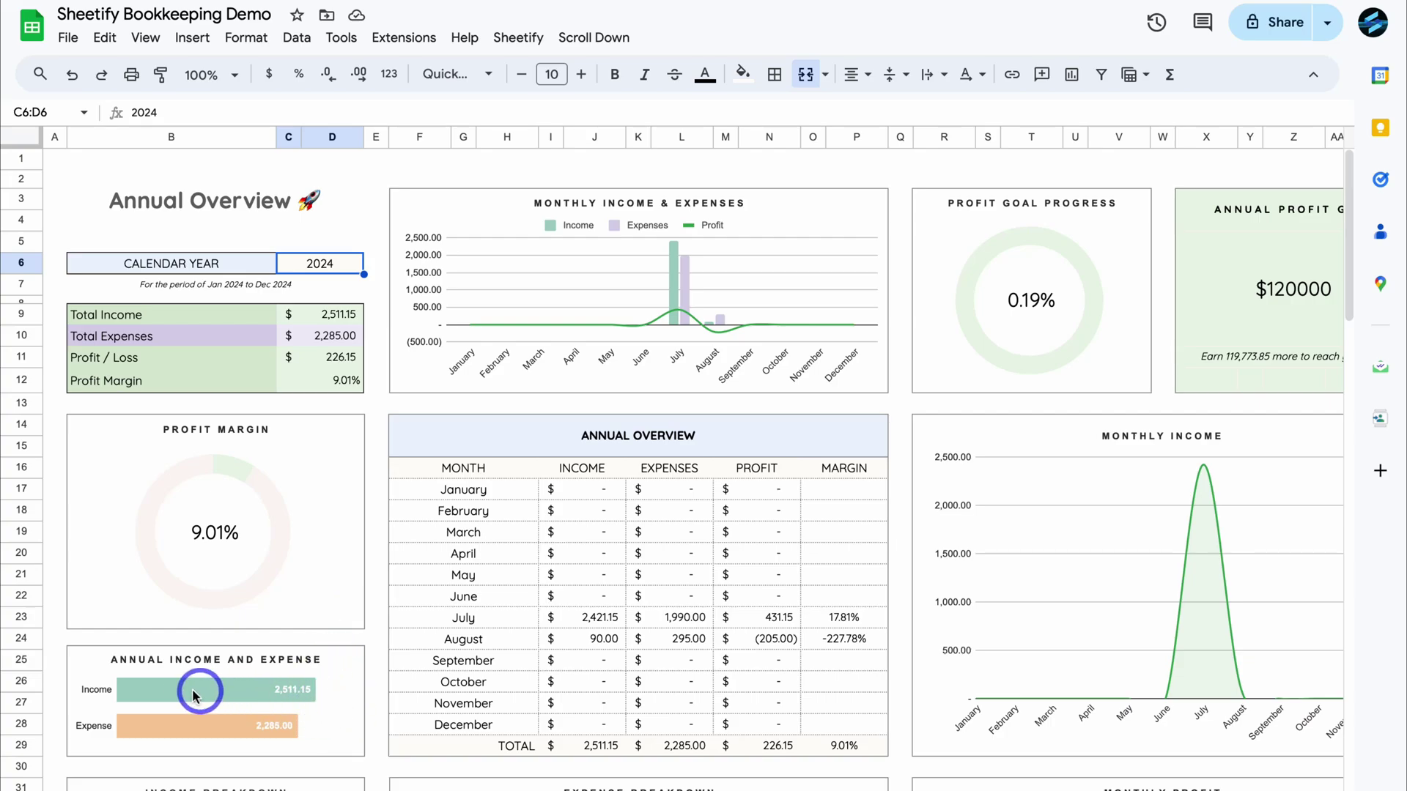
scroll(351, 689, down, 4)
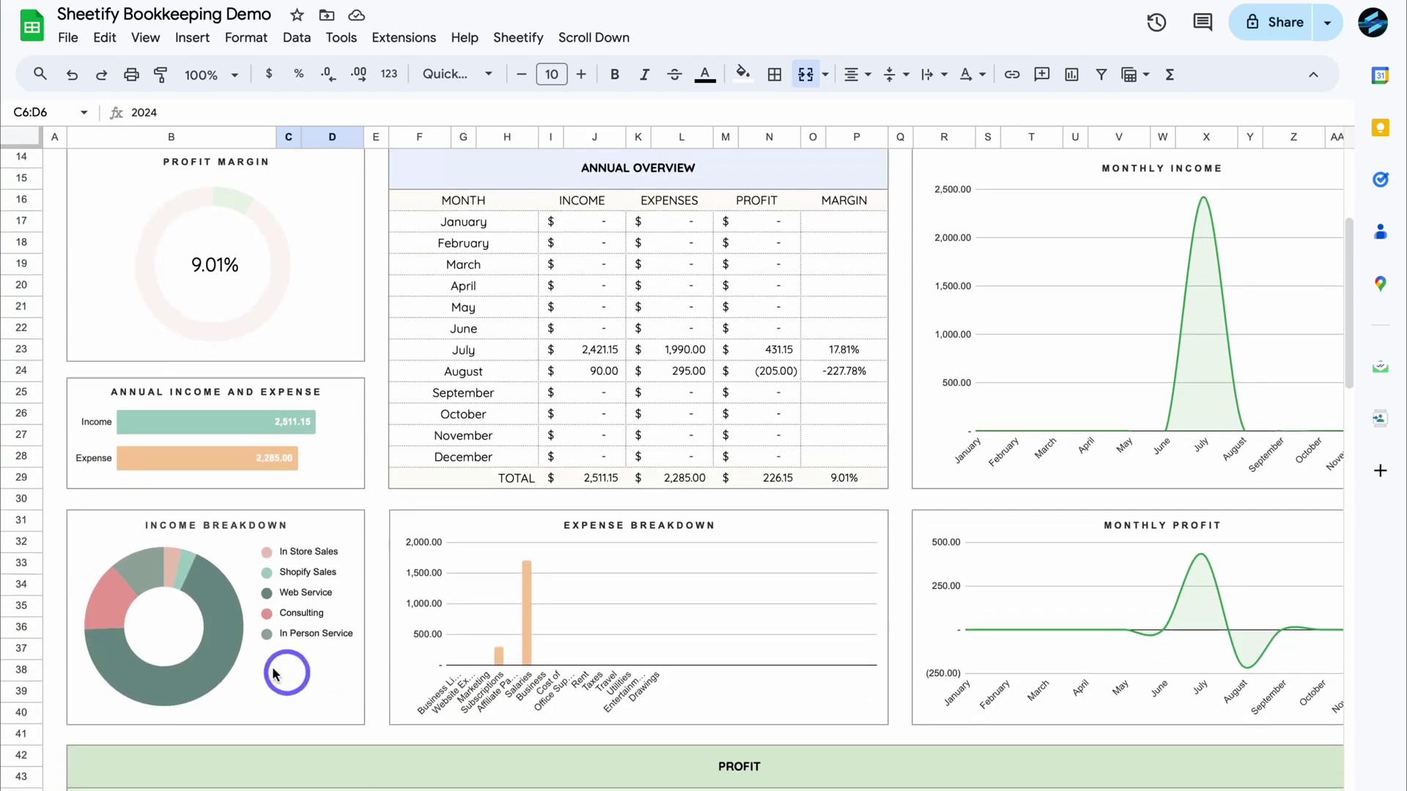
click(224, 650)
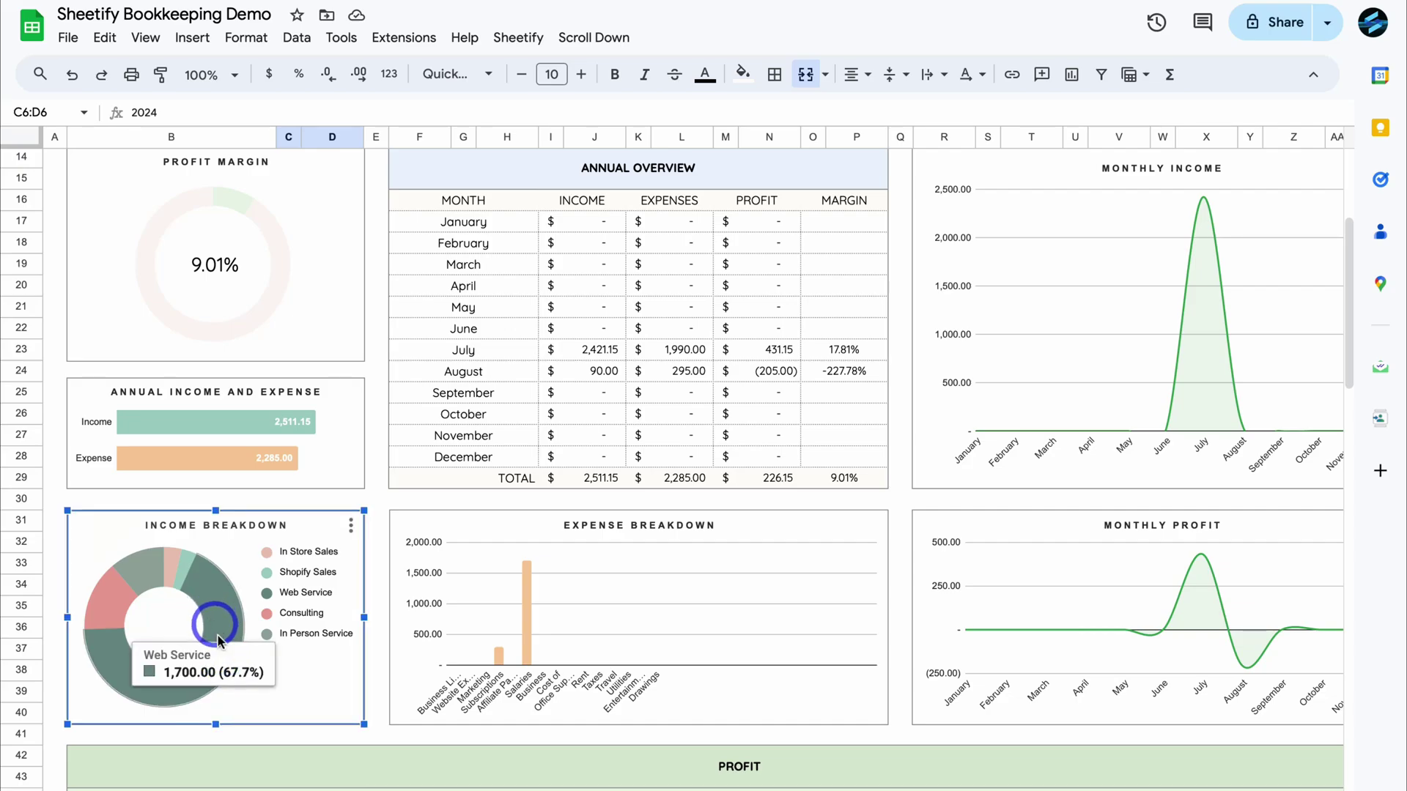
scroll(383, 535, up, 4)
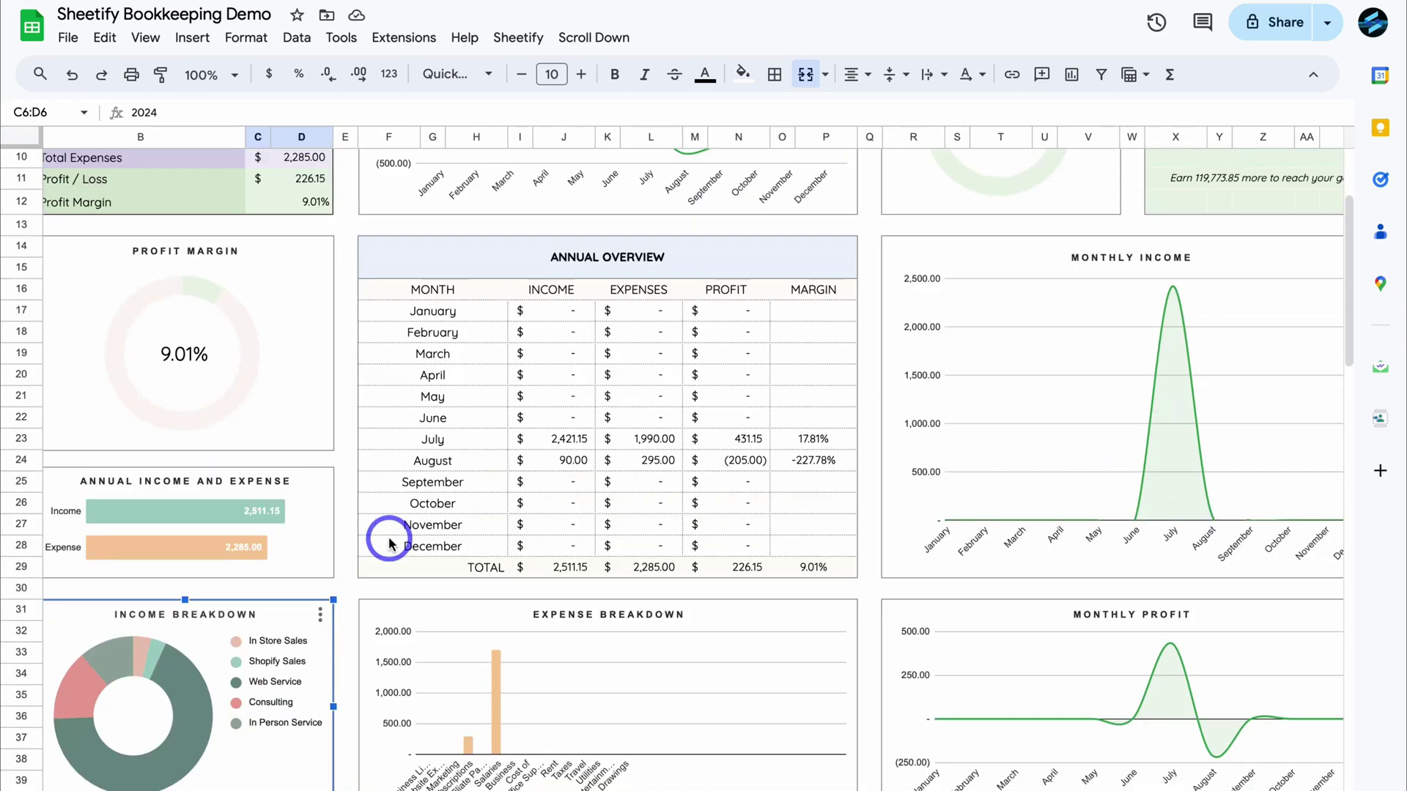
scroll(398, 534, right, 2)
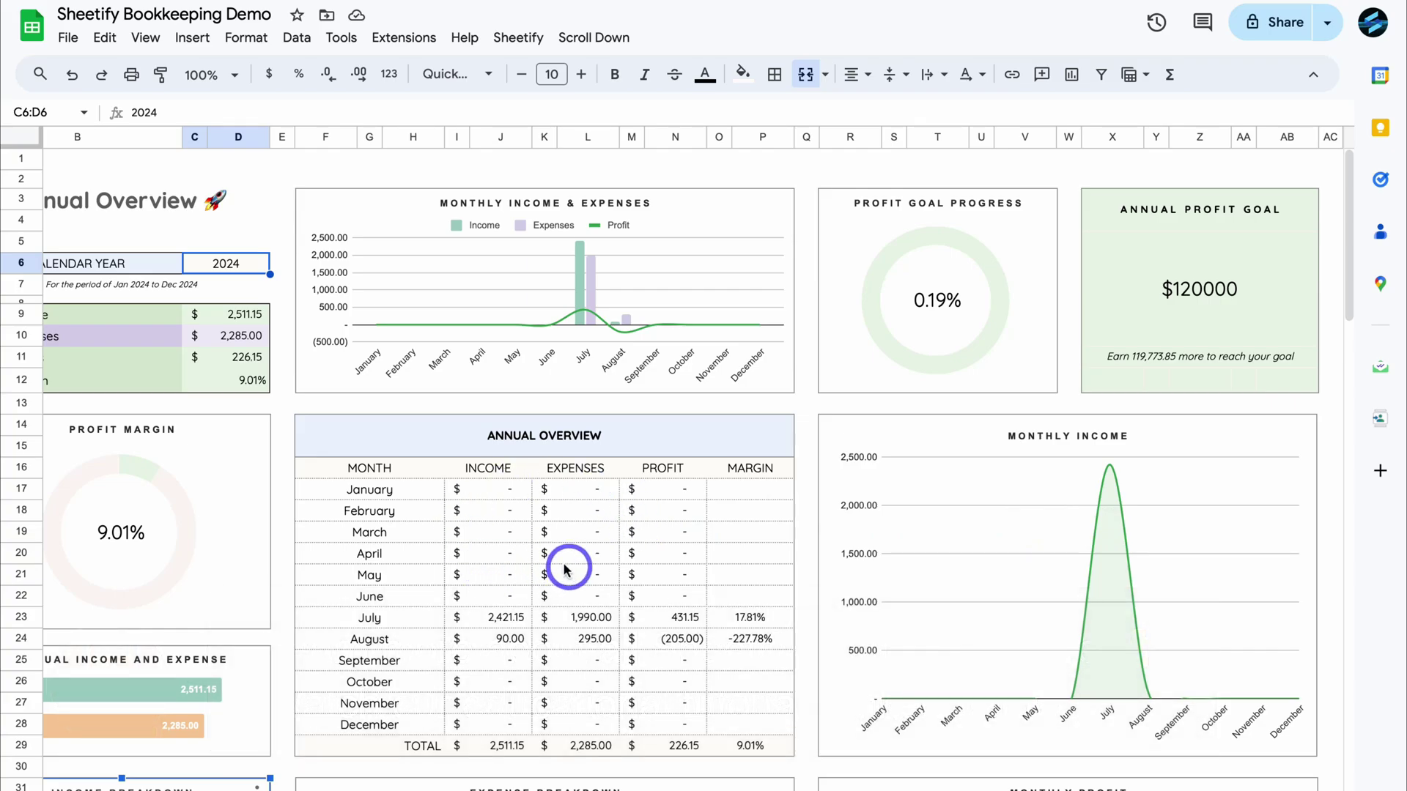
- Scroll through the Annual Dashboard's Profit and Income tables
scroll(413, 678, down, 2)
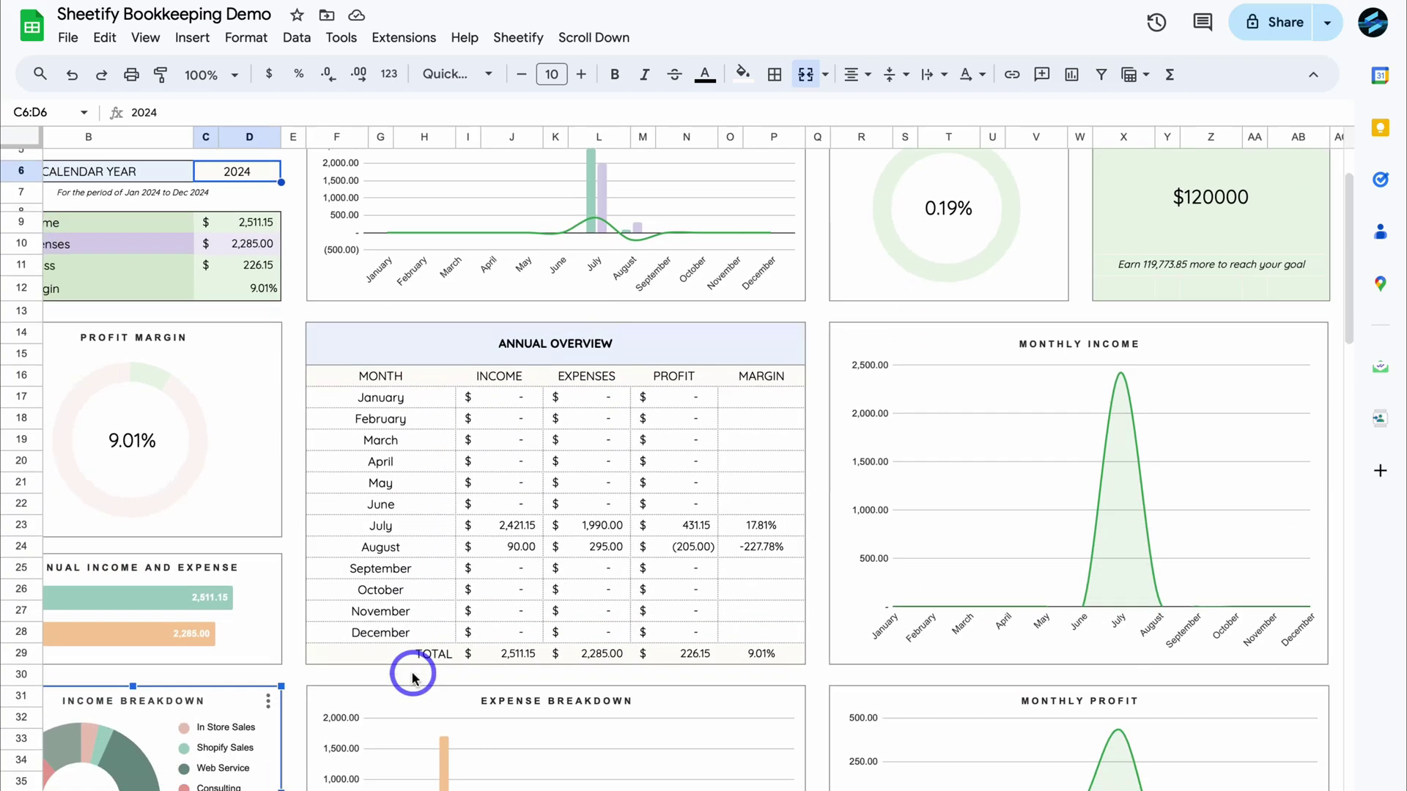
scroll(413, 677, down, 8)
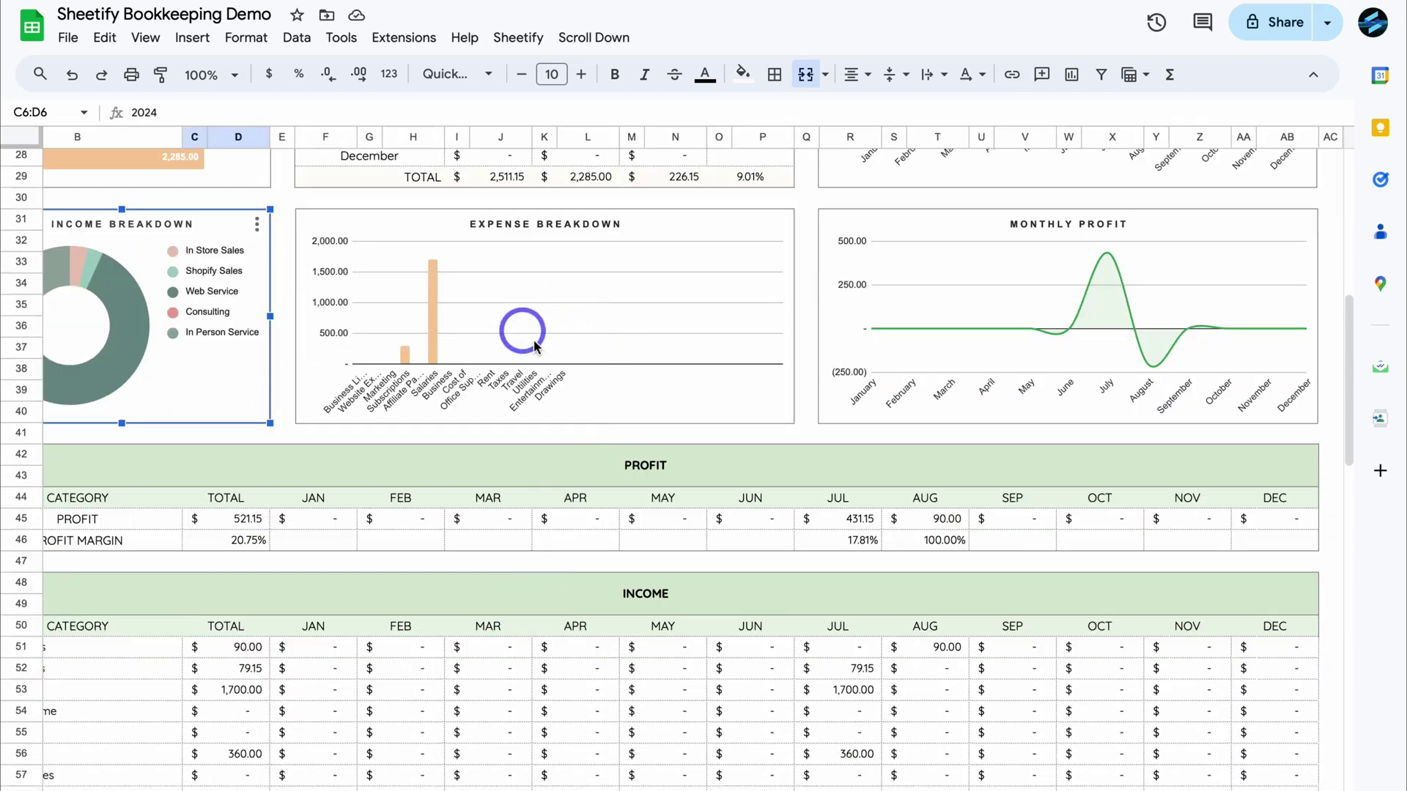
scroll(569, 322, up, 1)
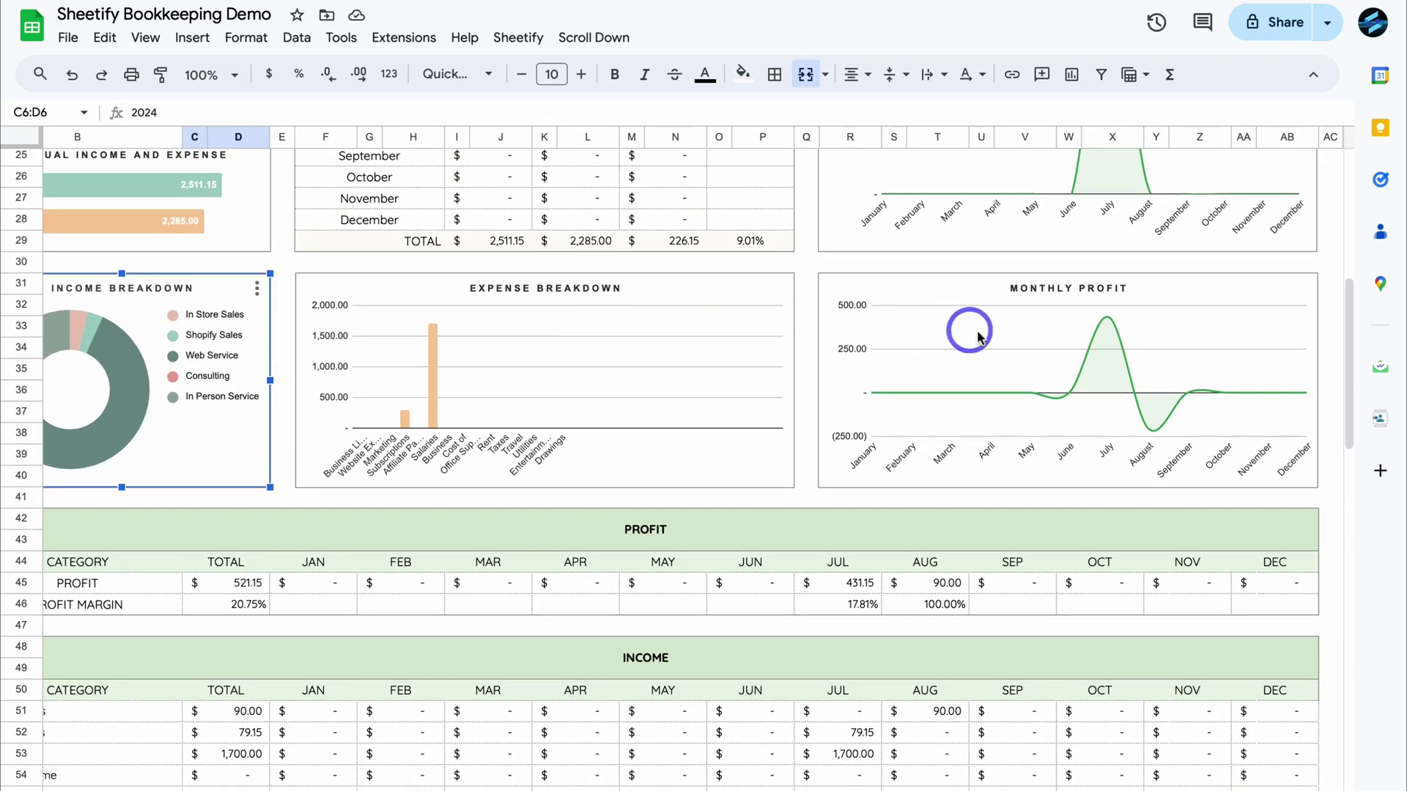
scroll(1089, 359, down, 5)
scroll(1088, 359, left, 1)
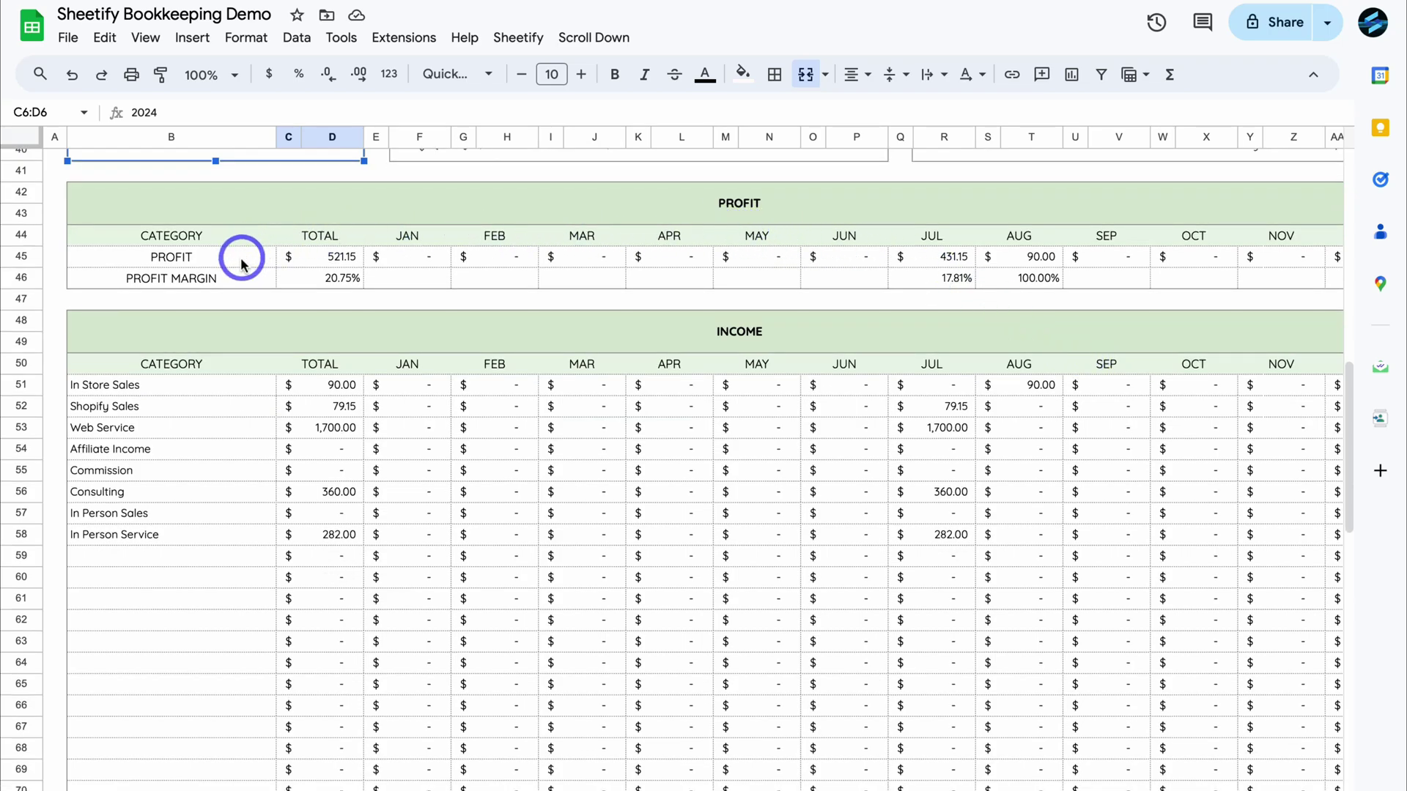
scroll(512, 264, right, 2)
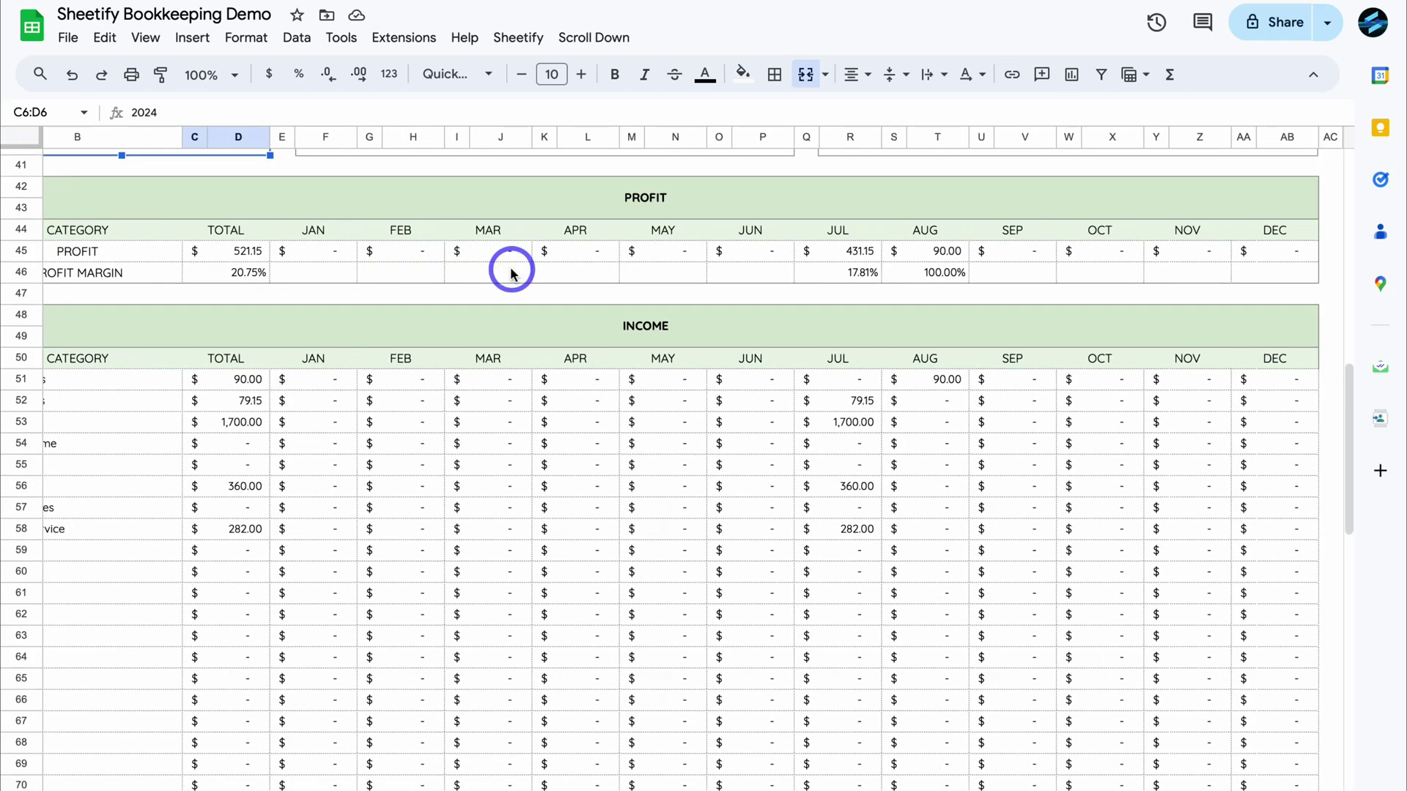
scroll(511, 273, down, 1)
scroll(512, 273, left, 2)
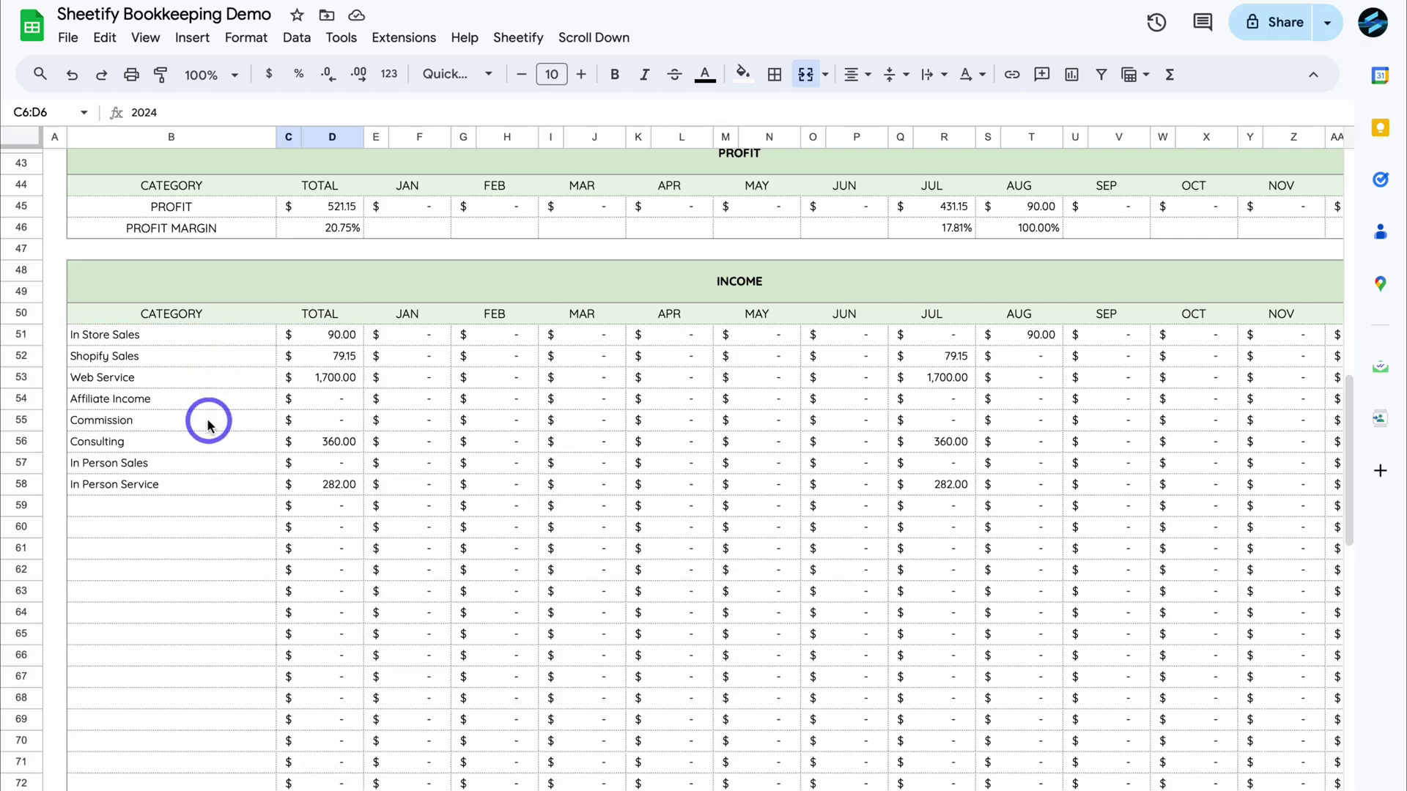
- Review the Expenses table, then return to the Settings sheet's category lists
scroll(408, 422, right, 1)
scroll(408, 421, down, 5)
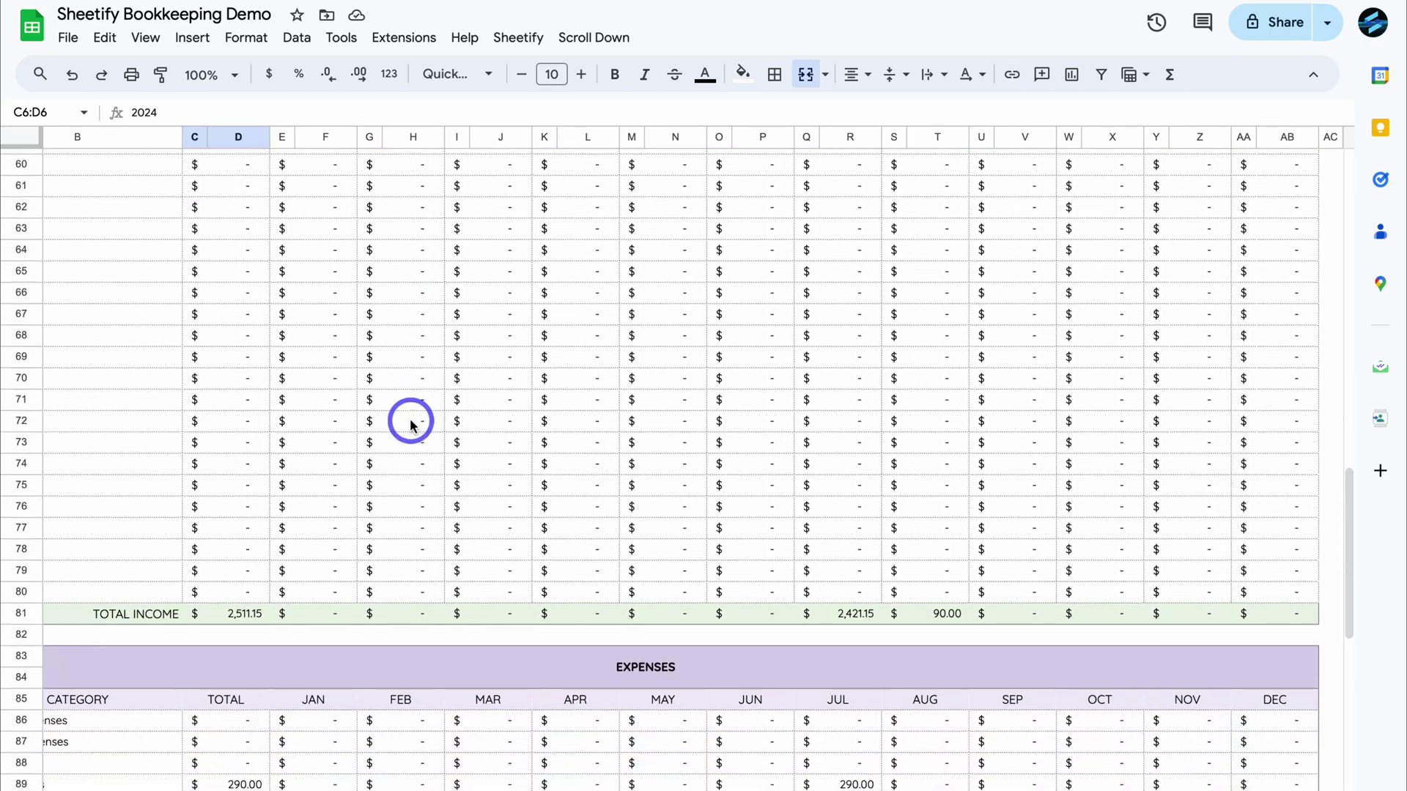
scroll(410, 424, down, 4)
scroll(408, 418, left, 1)
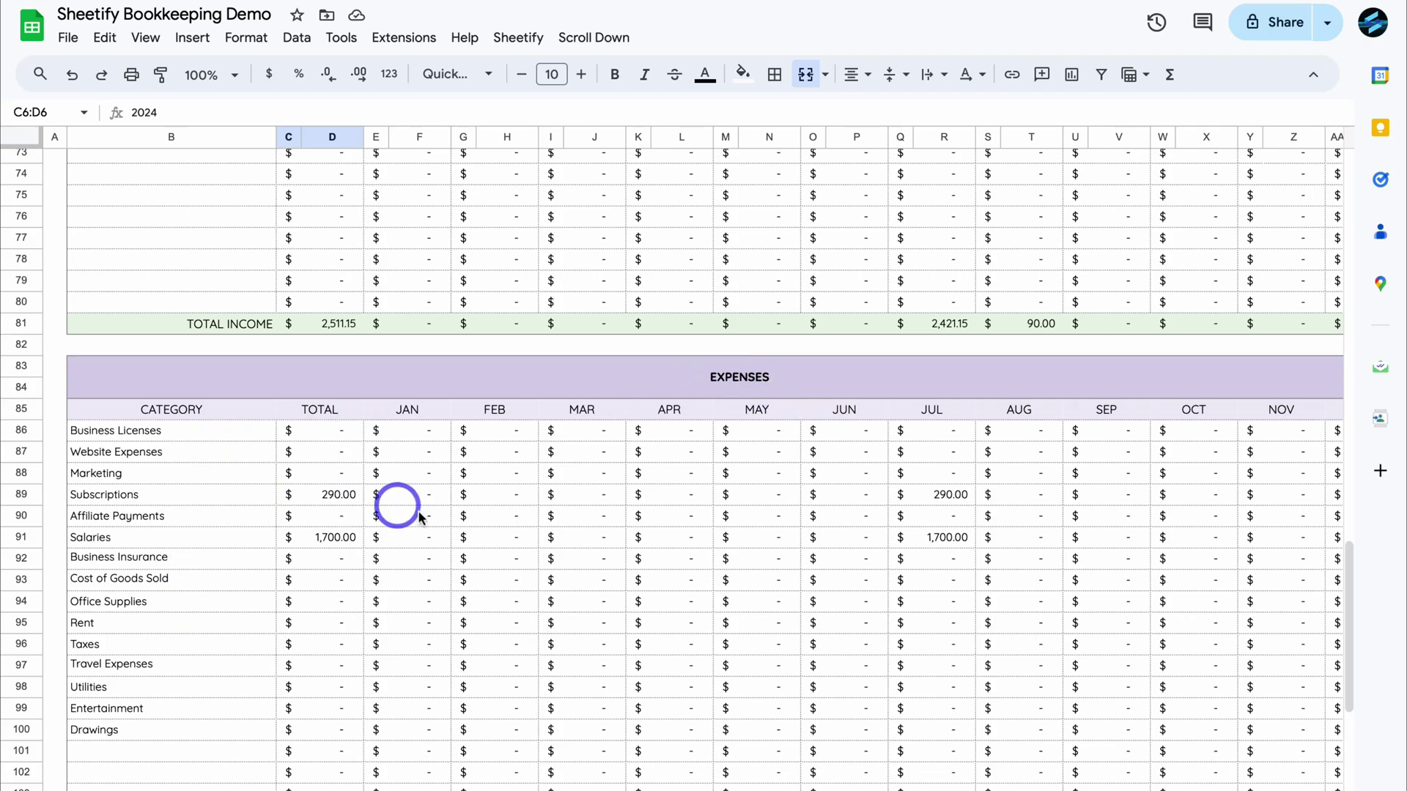
scroll(422, 513, down, 5)
scroll(424, 512, right, 1)
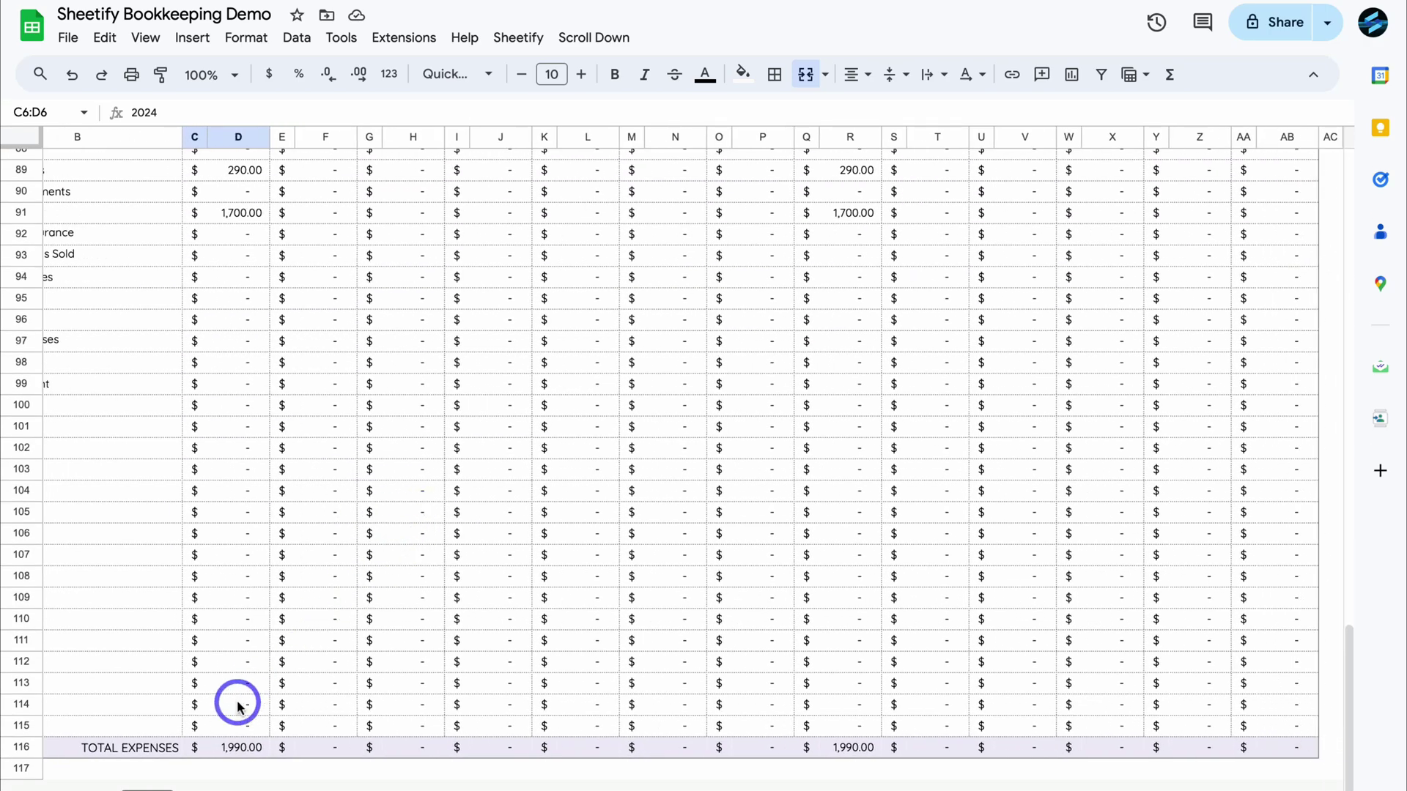
scroll(144, 747, up, 10)
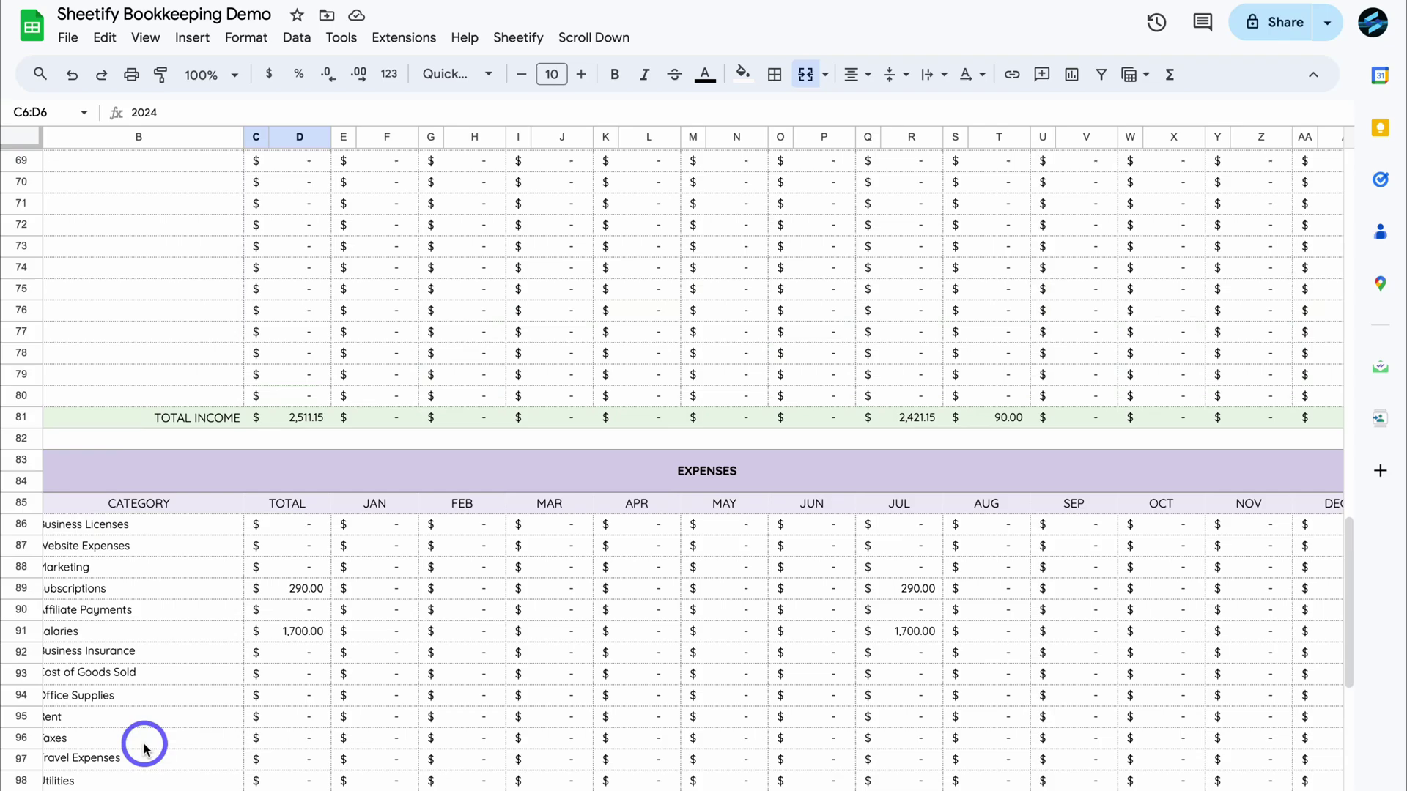
click(365, 423)
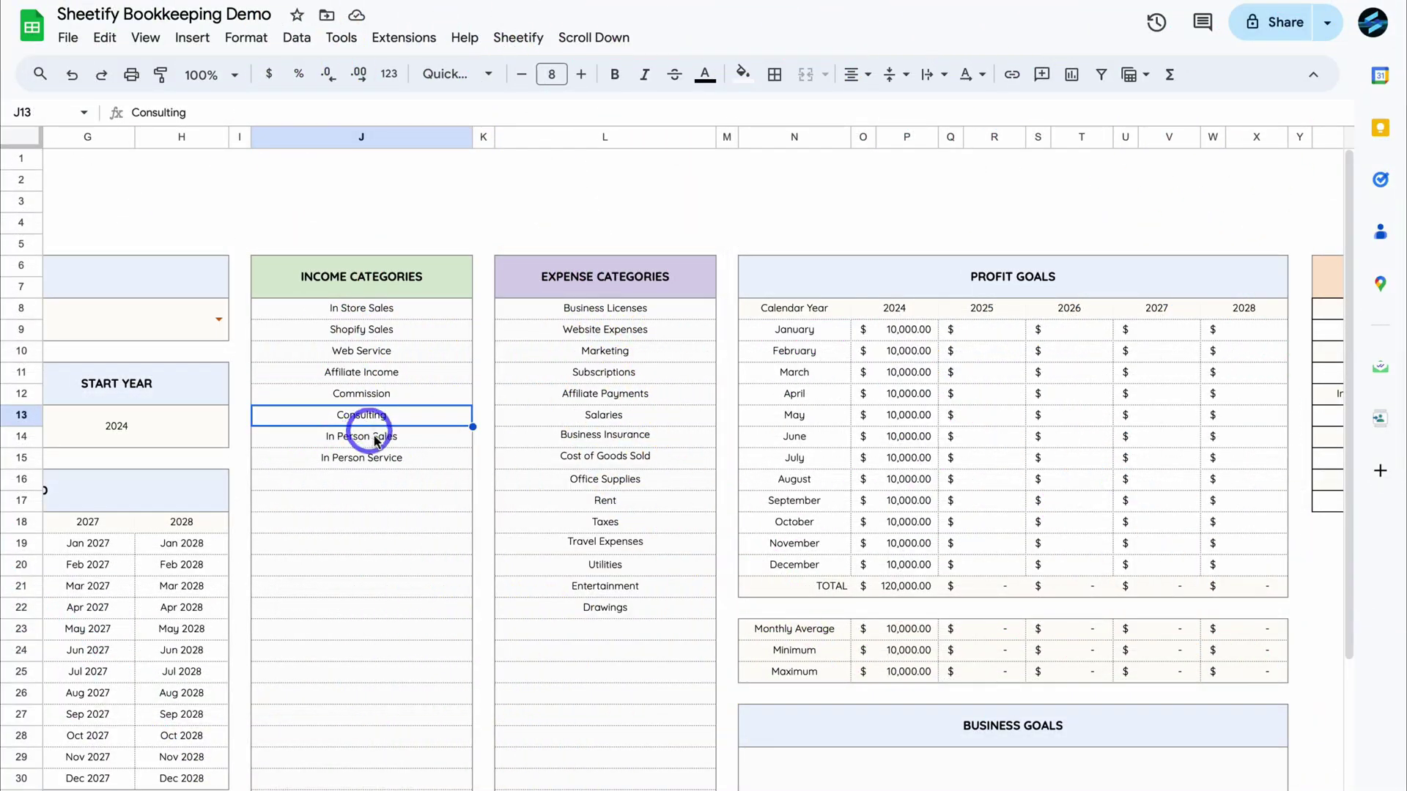
- Open the Settings sheet's Reporting Email cell N37:X37 to view its two recipient addresses
scroll(688, 606, down, 3)
scroll(686, 606, right, 1)
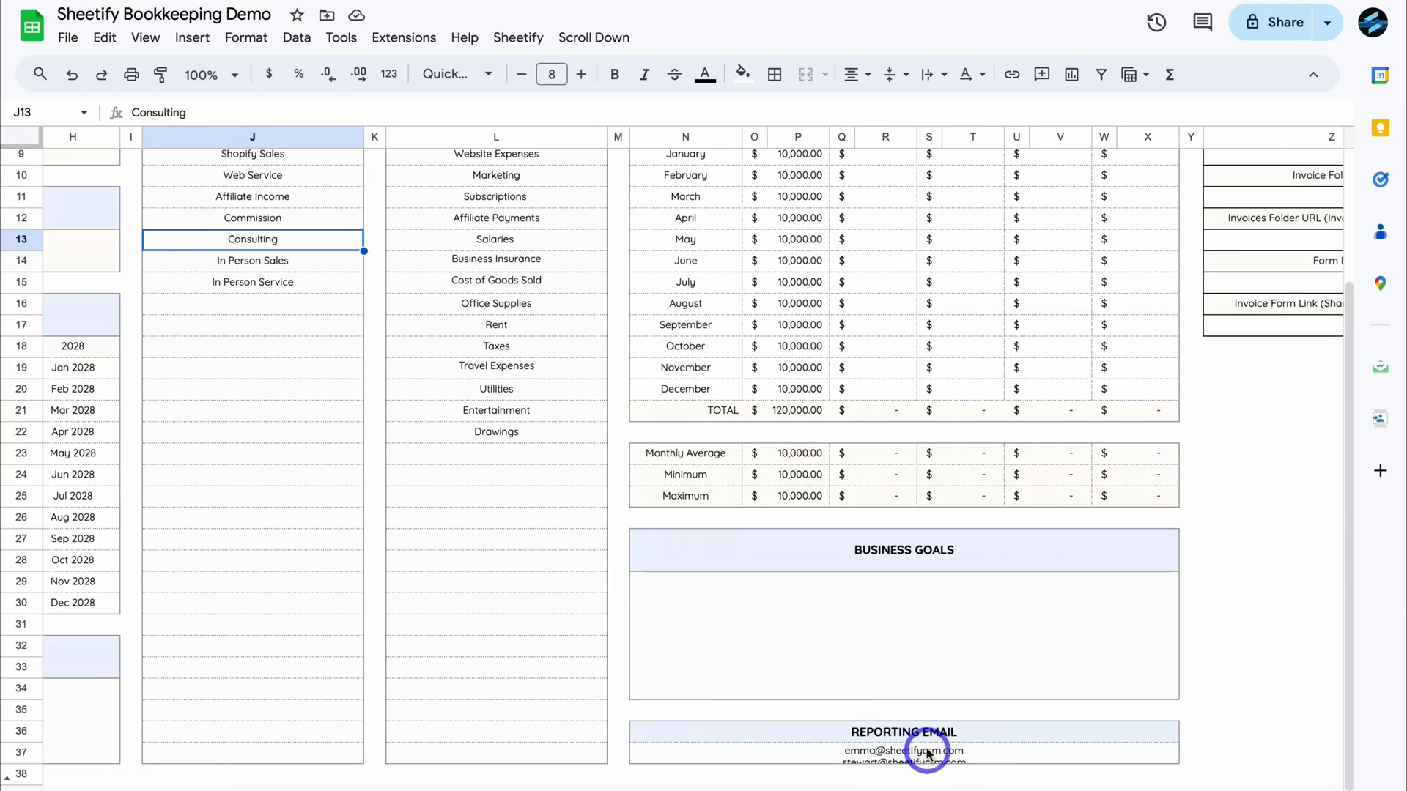
double_click(994, 757)
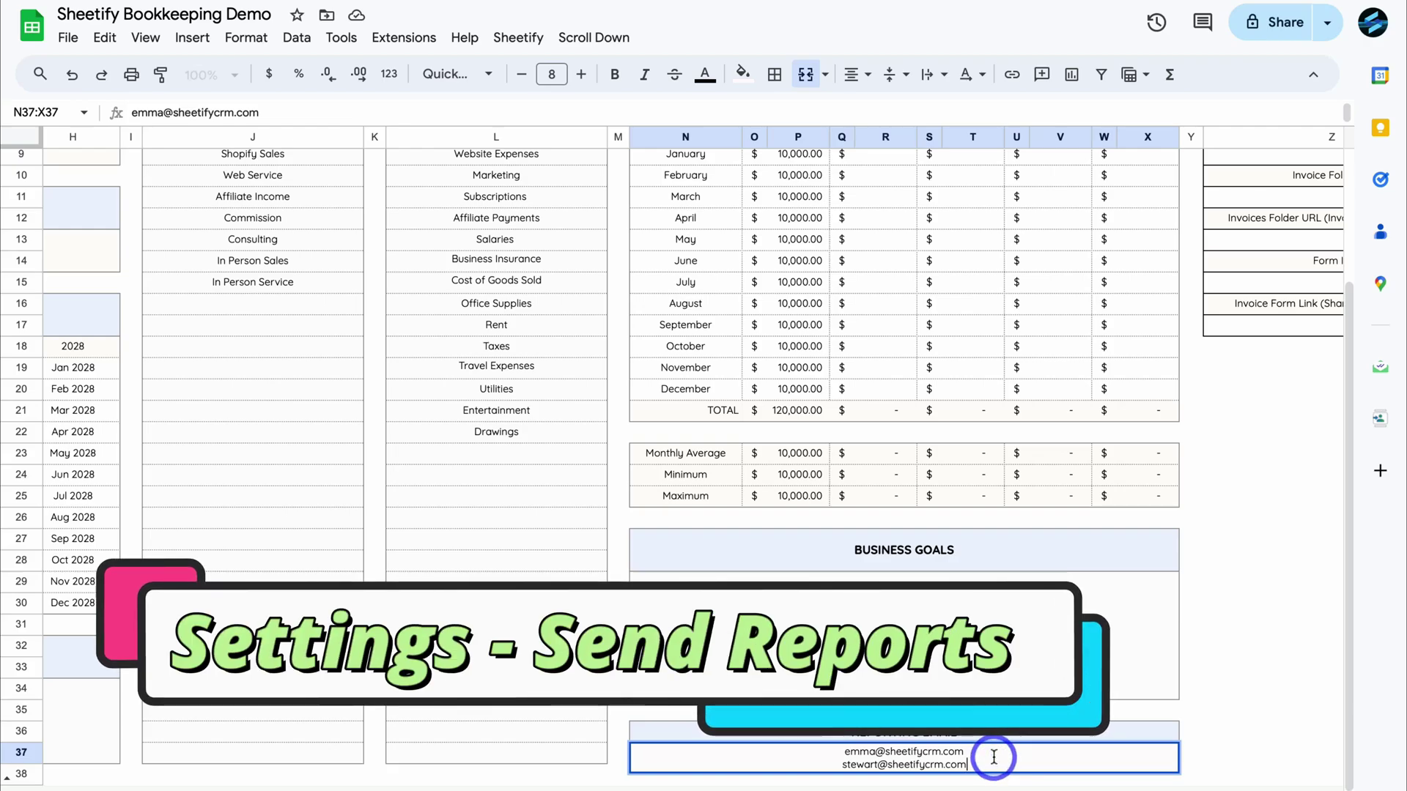
- Bring up the Sheetify add-on menu's Reportify commands
click(516, 37)
mouse_move(619, 268)
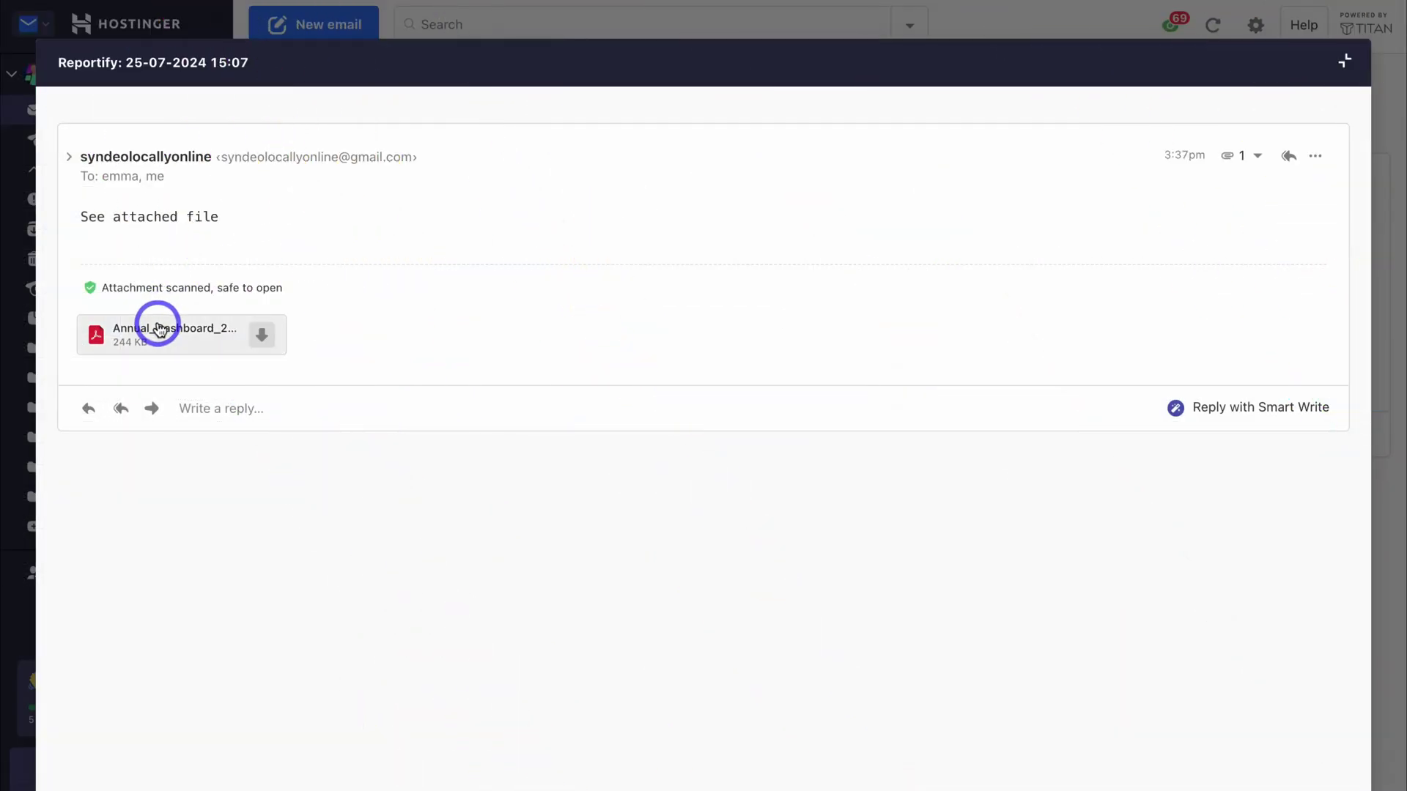
click(157, 324)
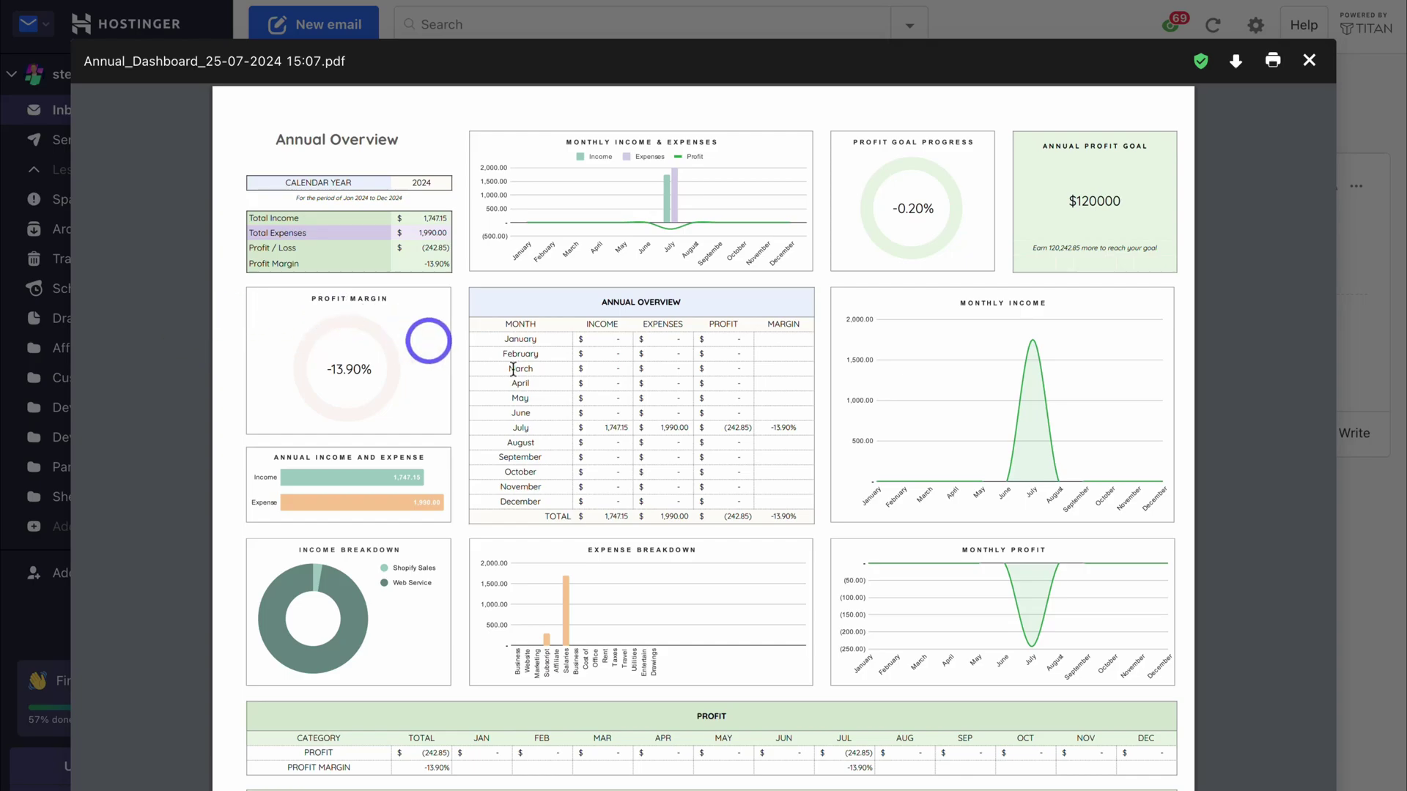
scroll(610, 360, down, 7)
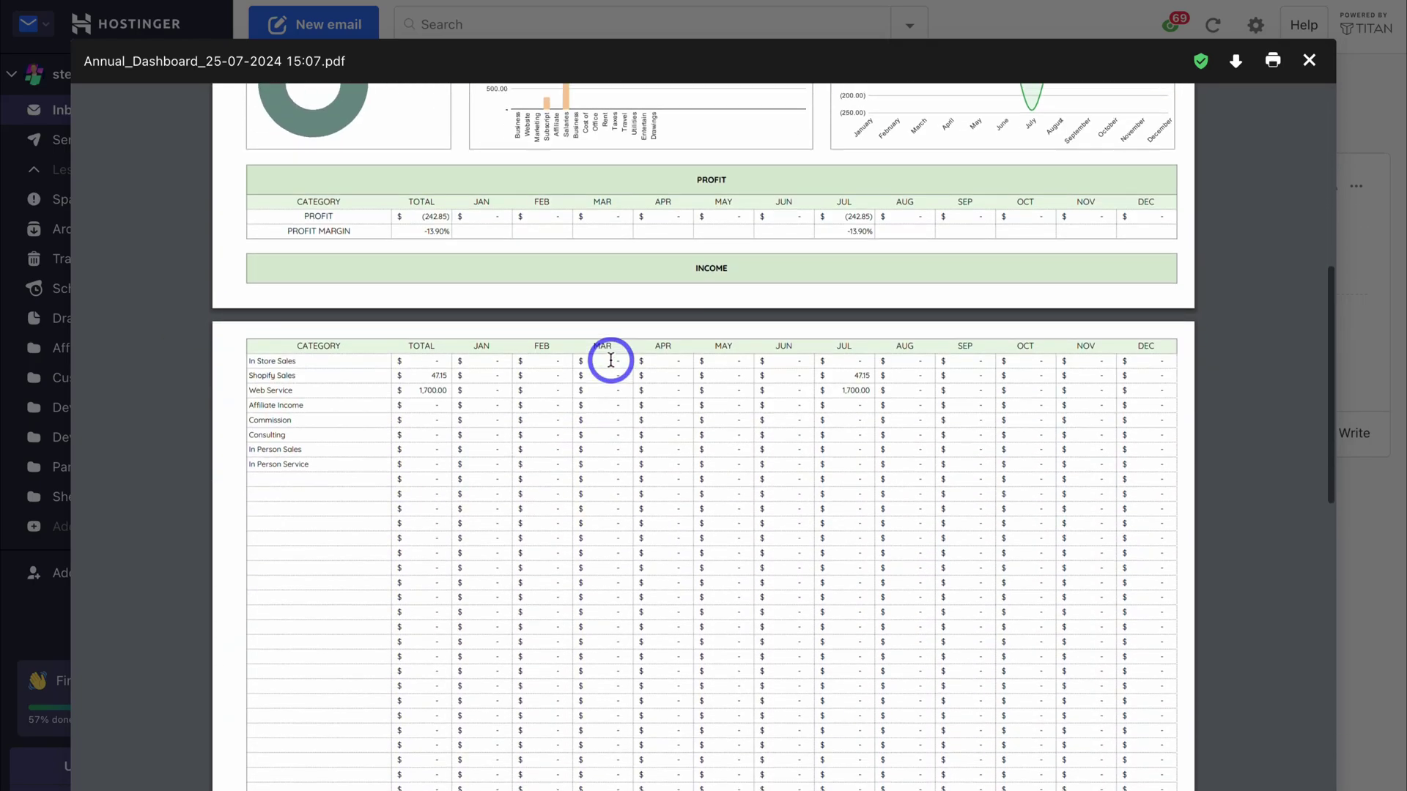
scroll(610, 360, down, 13)
scroll(610, 360, up, 9)
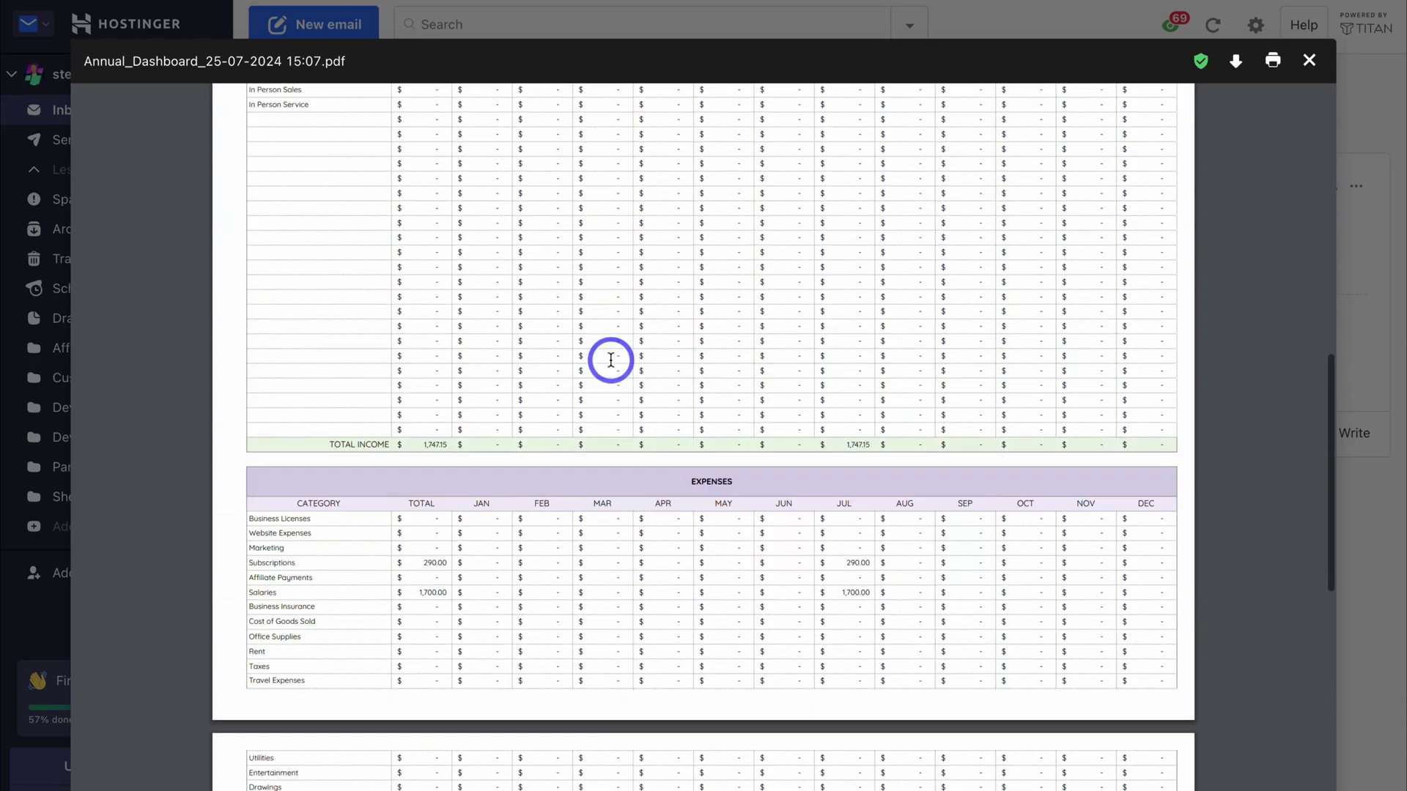
scroll(611, 359, up, 12)
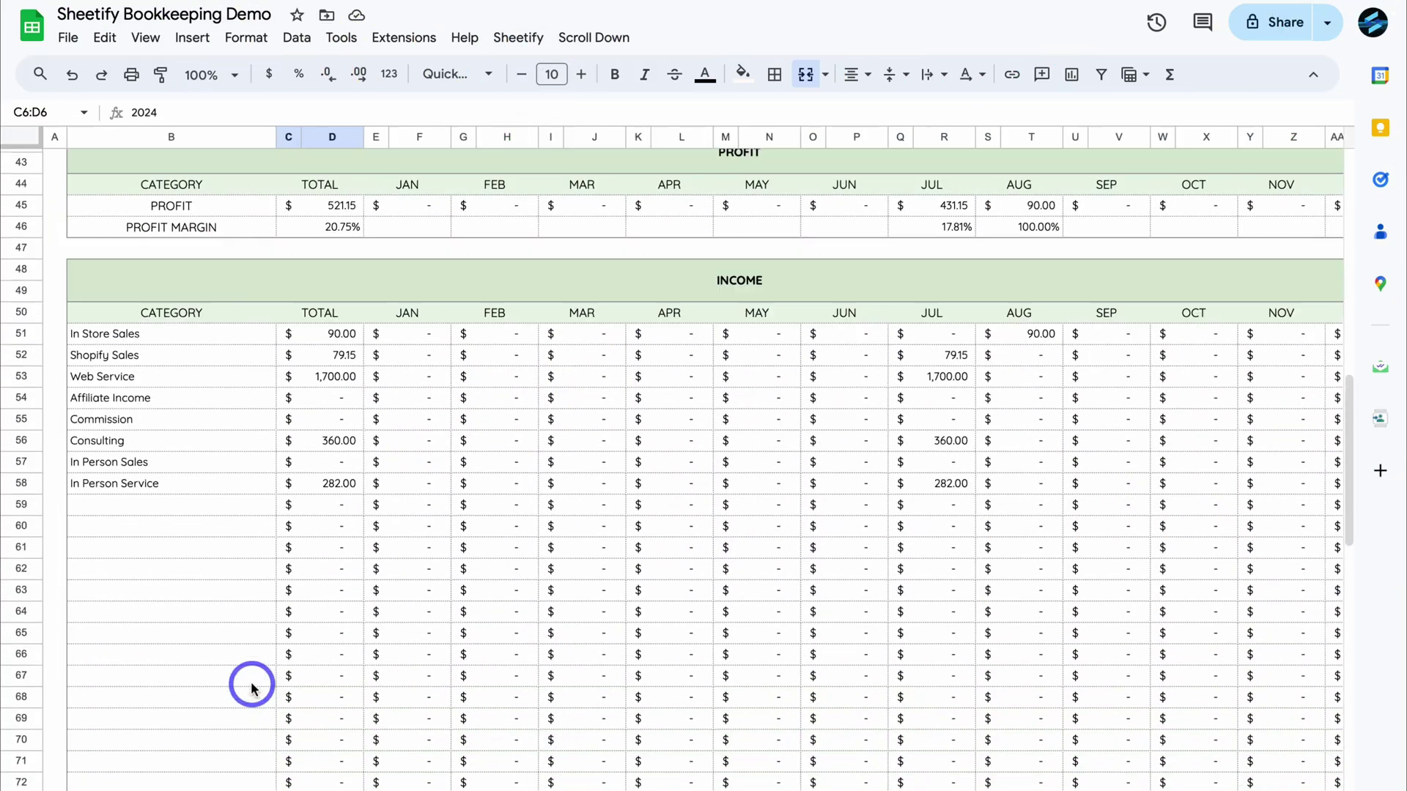
- Scroll back to the top of the 2024 Annual Overview dashboard
scroll(251, 685, up, 15)
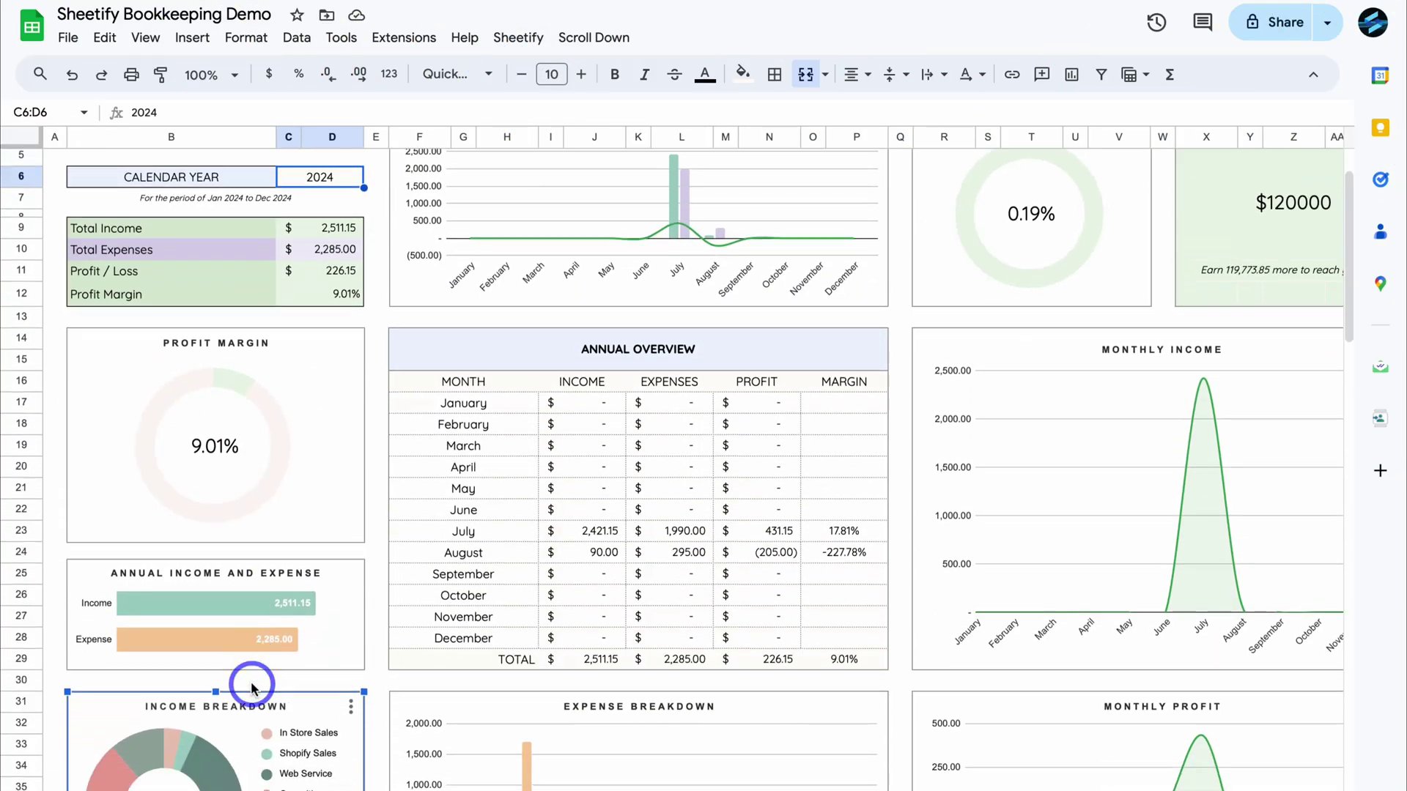